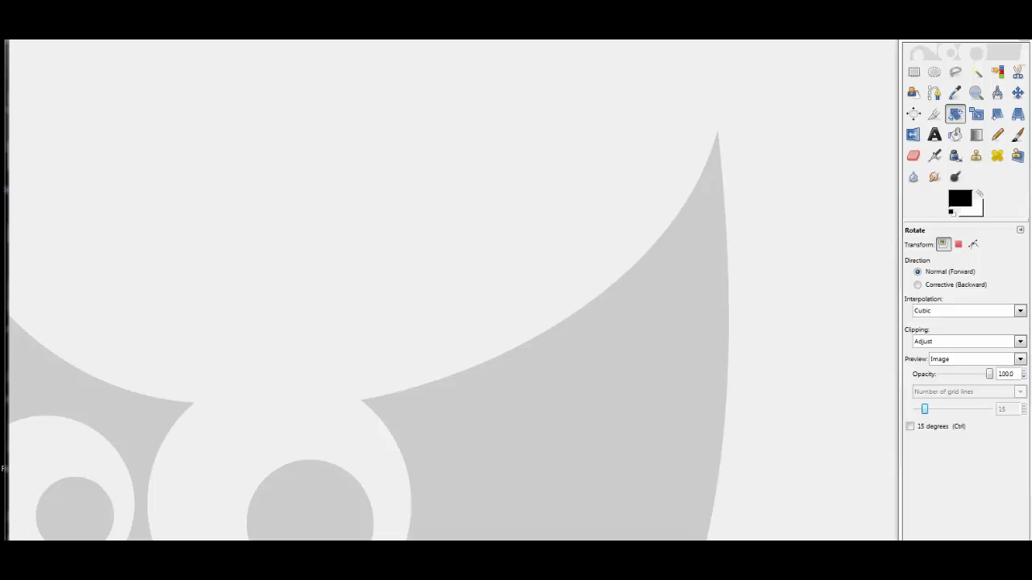
View the file properties of the IMG_20141221_101840228 photo on the desktop and close them
key("super+Down")
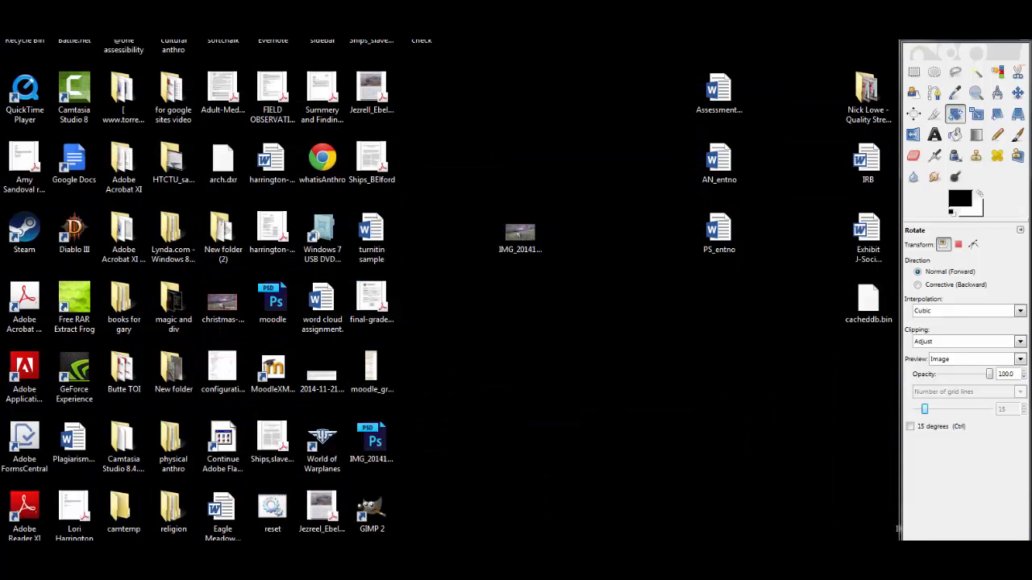
right_click(527, 238)
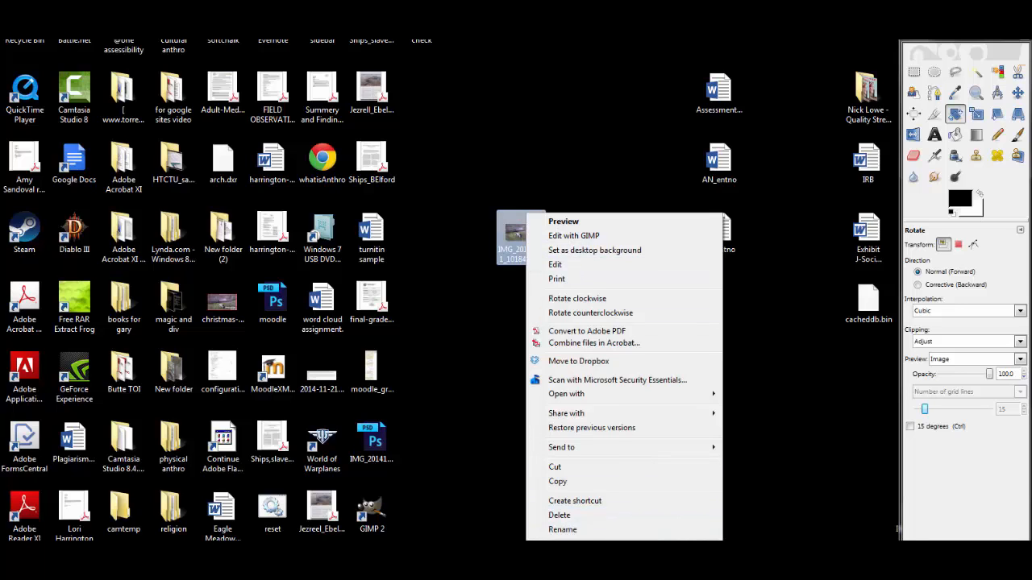
left_click(575, 548)
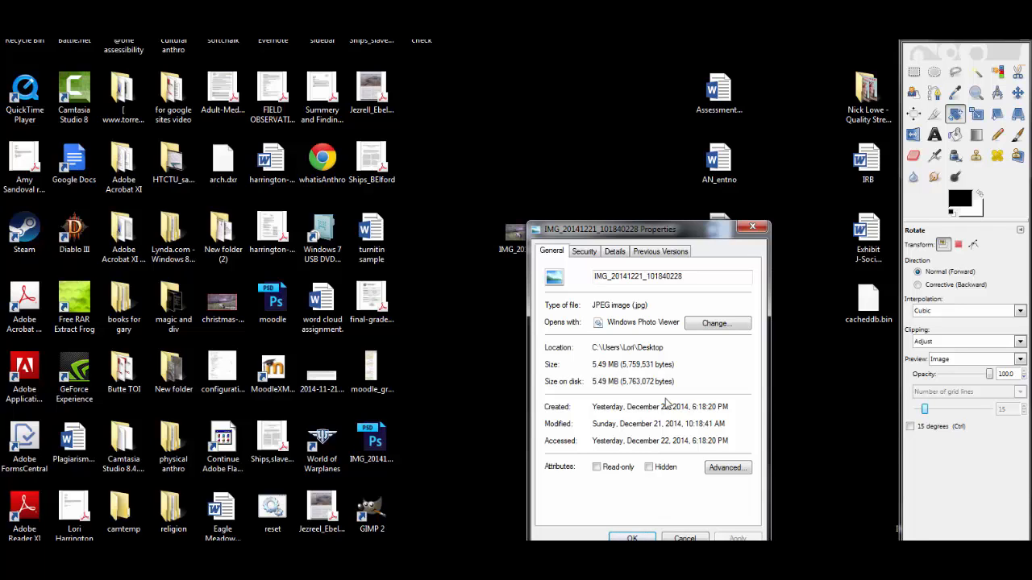
left_click(645, 535)
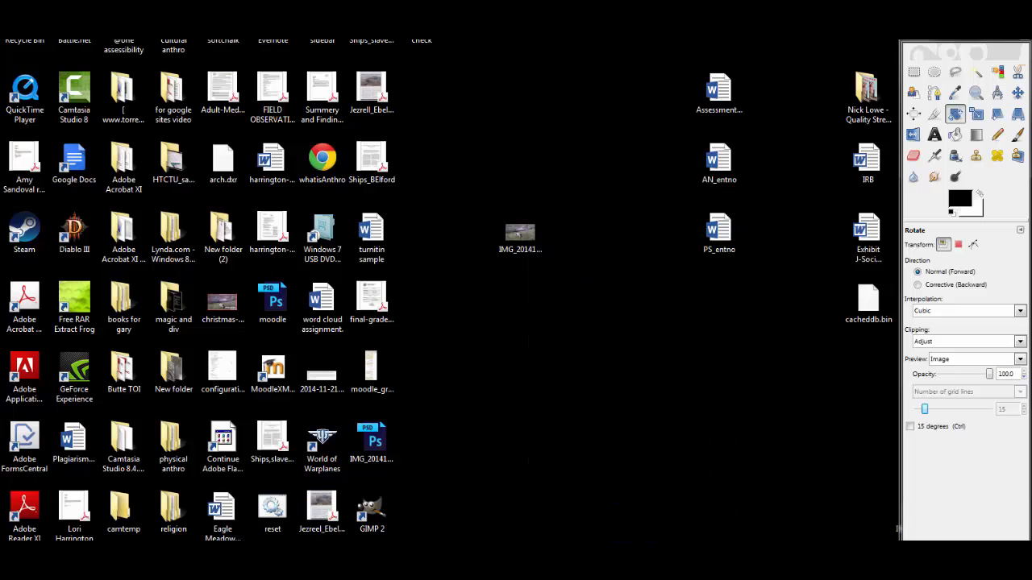
Switch back to GIMP and open the image IMG_20141221_101831756.jpg from the Desktop folder
left_click(484, 555)
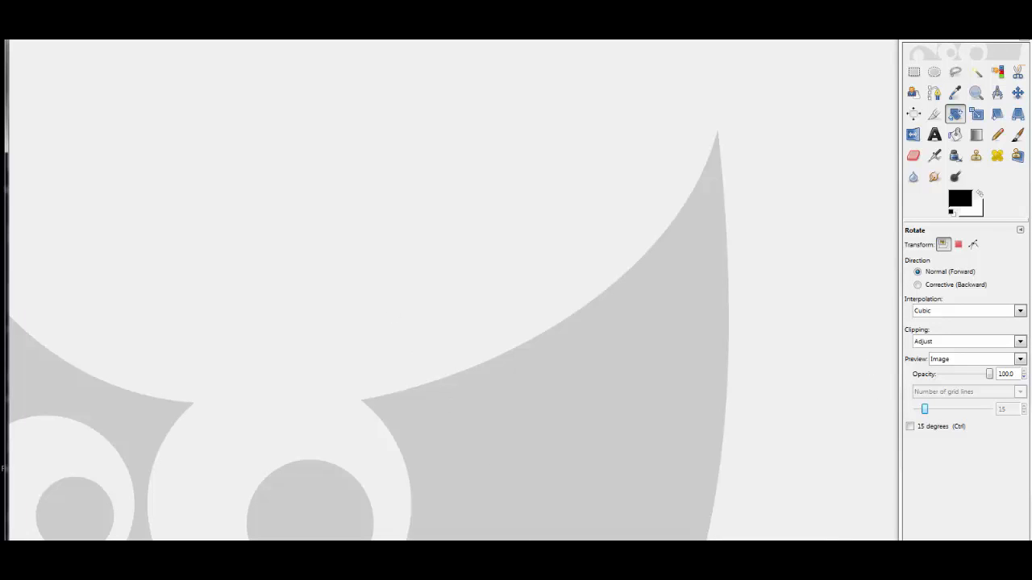
key("alt+f")
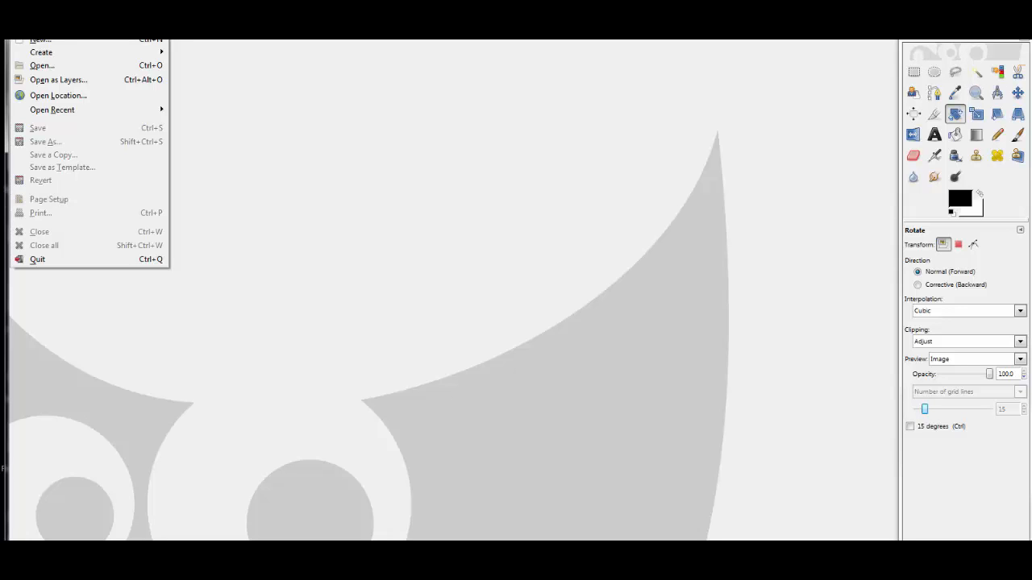
left_click(44, 71)
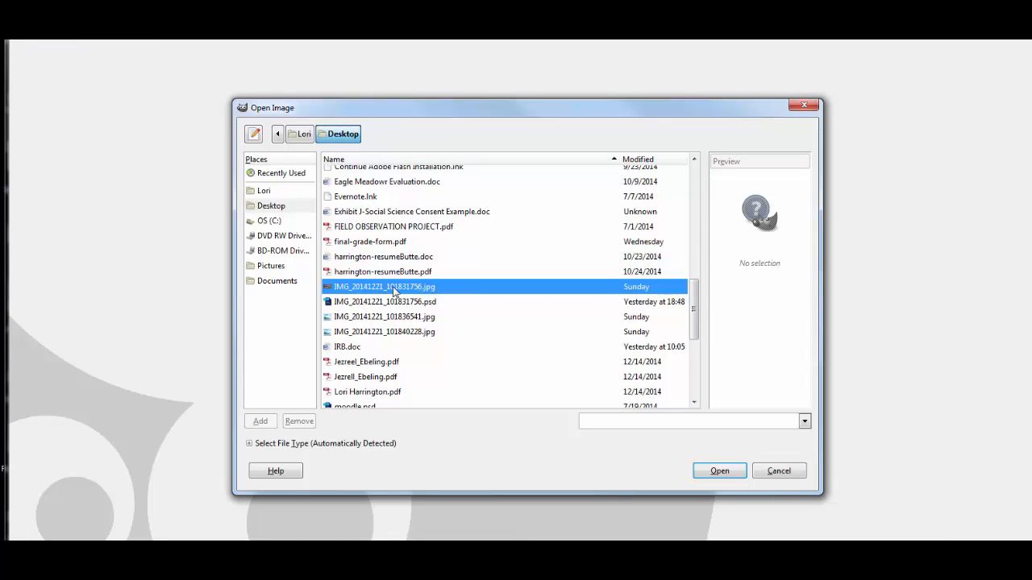
left_click(735, 473)
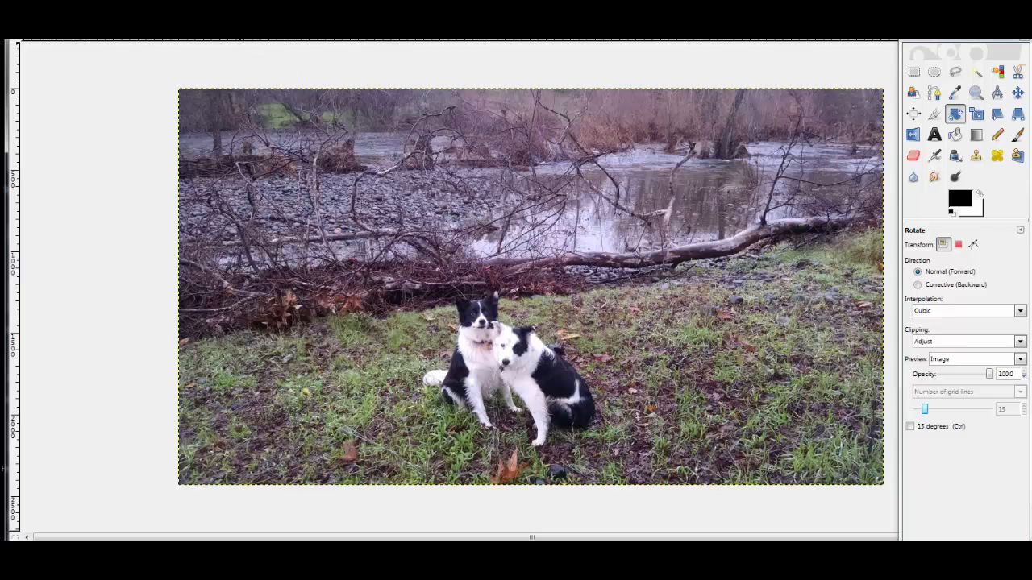
Try cropping the photo to an area of about 1588 × 1656 px around the two dogs, and undo the crop
left_click(210, 25)
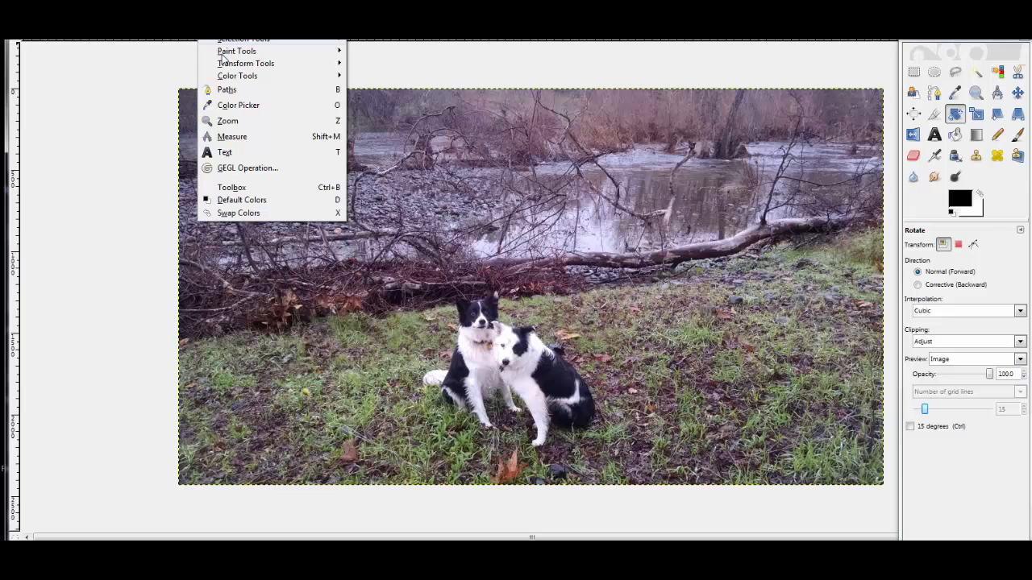
mouse_move(226, 68)
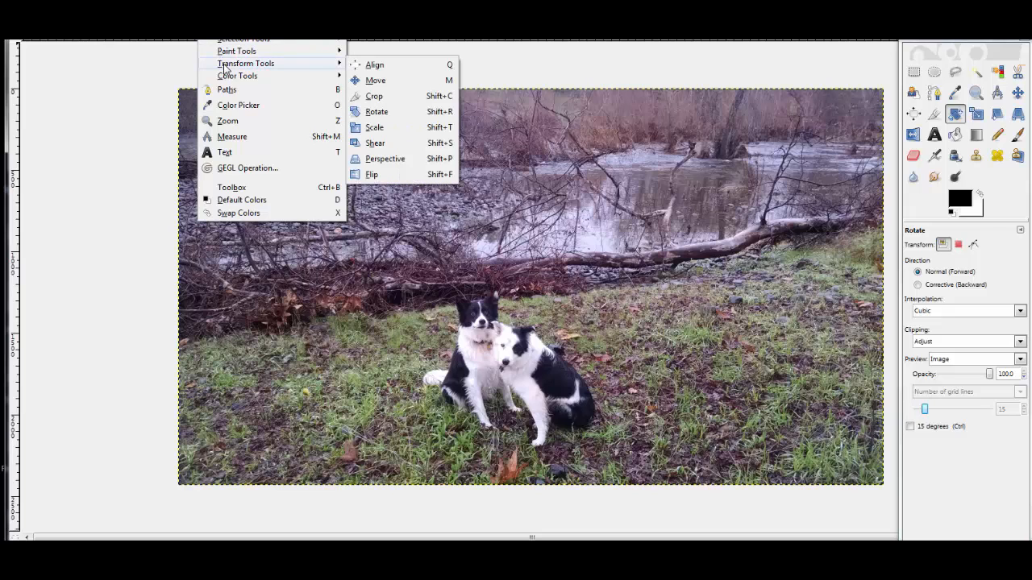
left_click(380, 95)
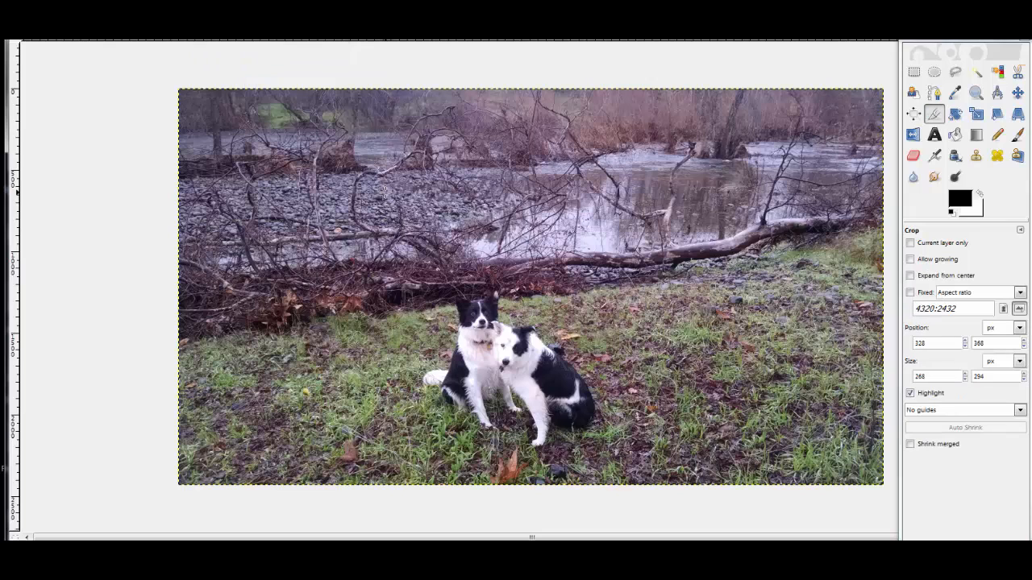
left_click_drag(390, 209, 649, 480)
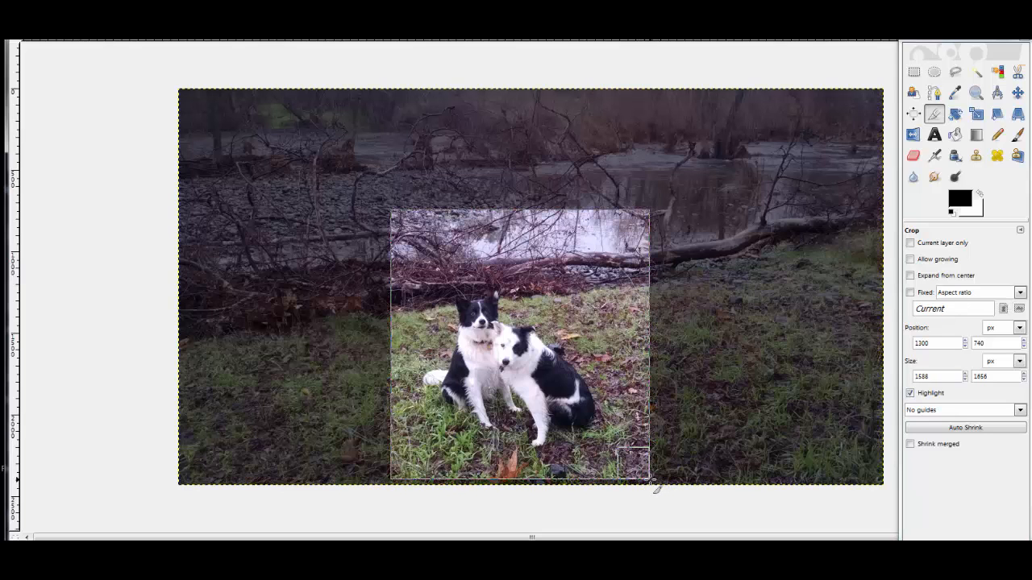
left_click(515, 346)
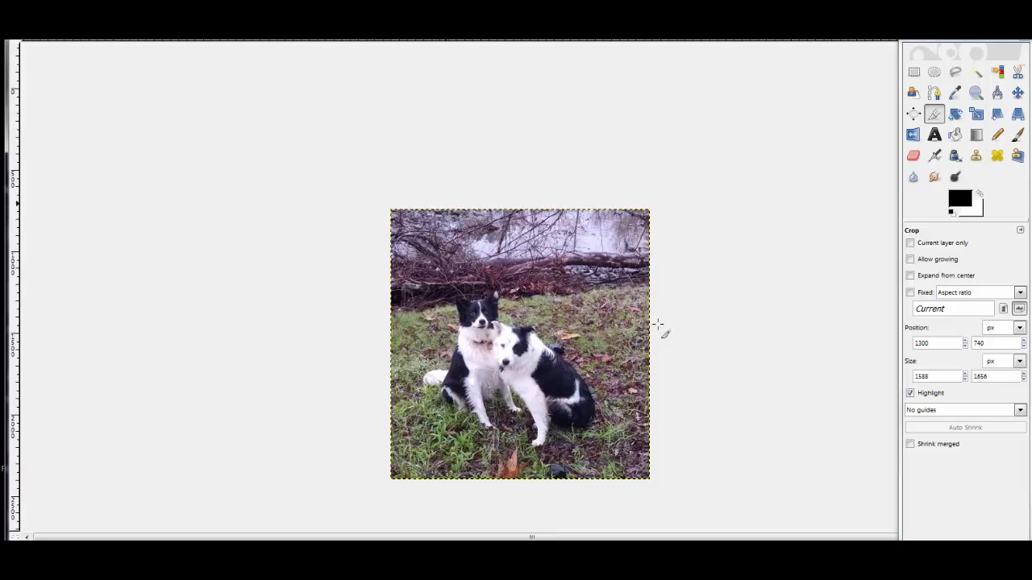
key("ctrl+z")
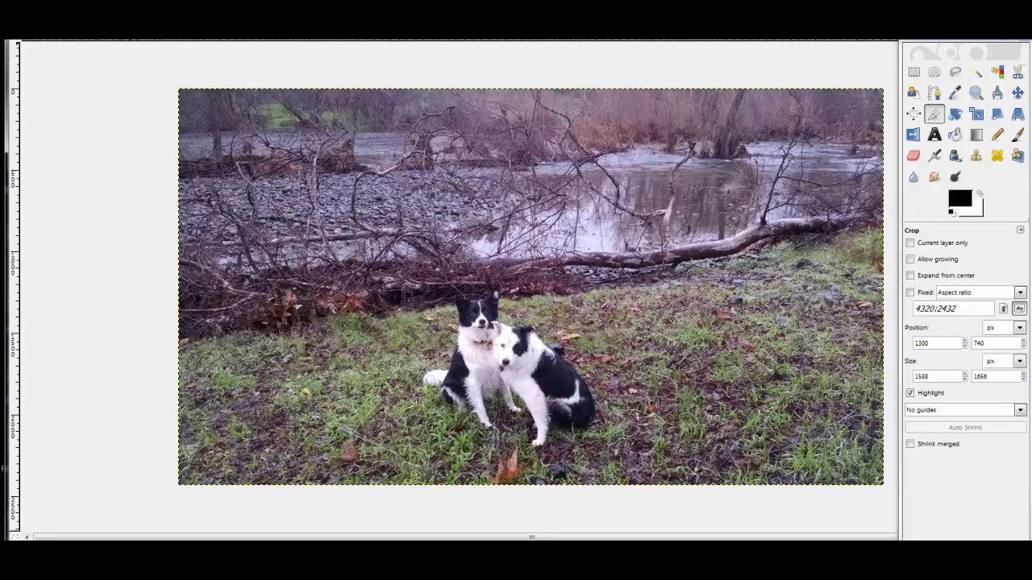
Scale the whole image to a width of 10 inches with proportions linked
left_click(131, 40)
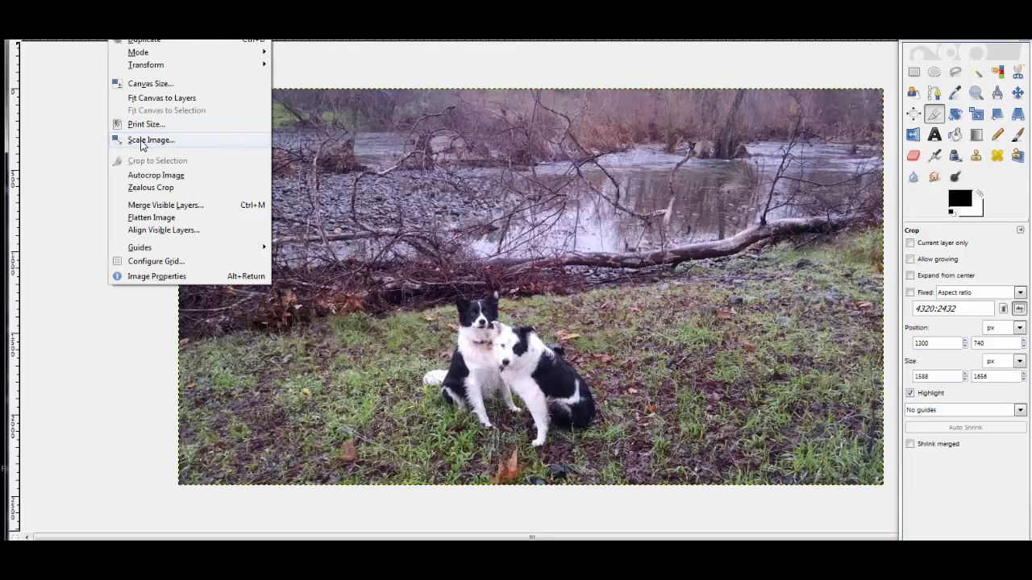
left_click(146, 141)
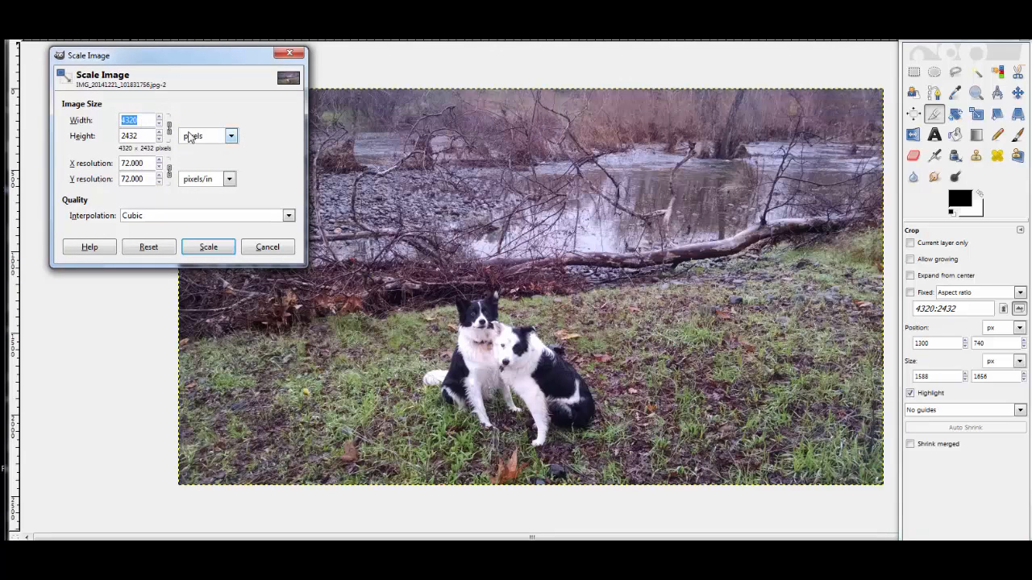
left_click(231, 137)
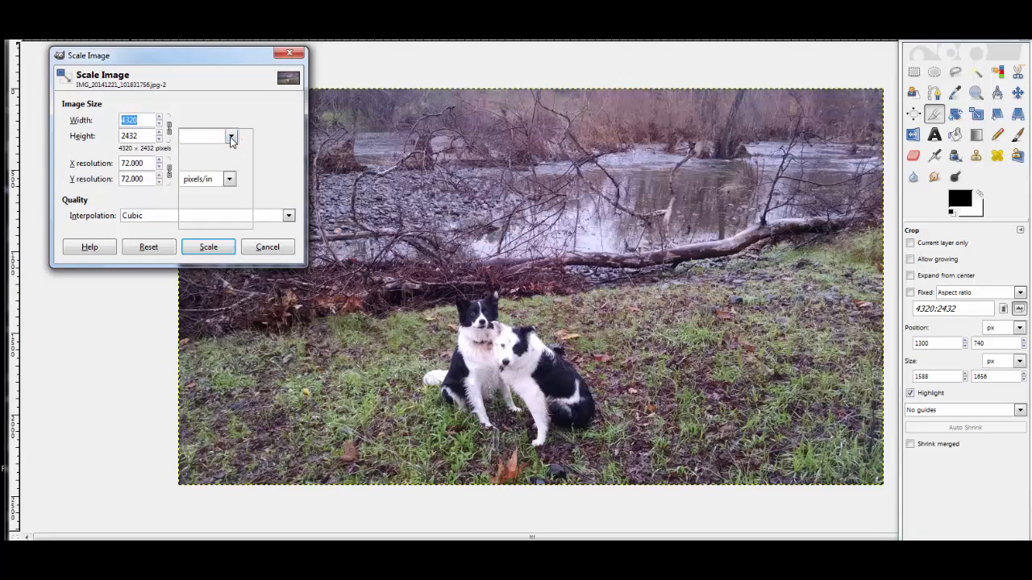
left_click(224, 168)
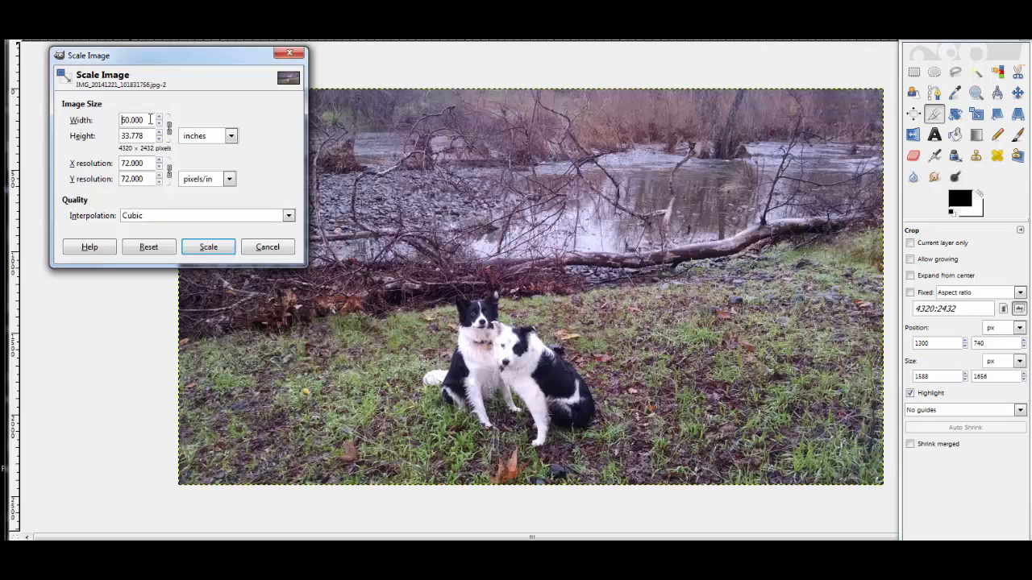
left_click_drag(149, 119, 107, 118)
type("10")
key("Return")
left_click(214, 253)
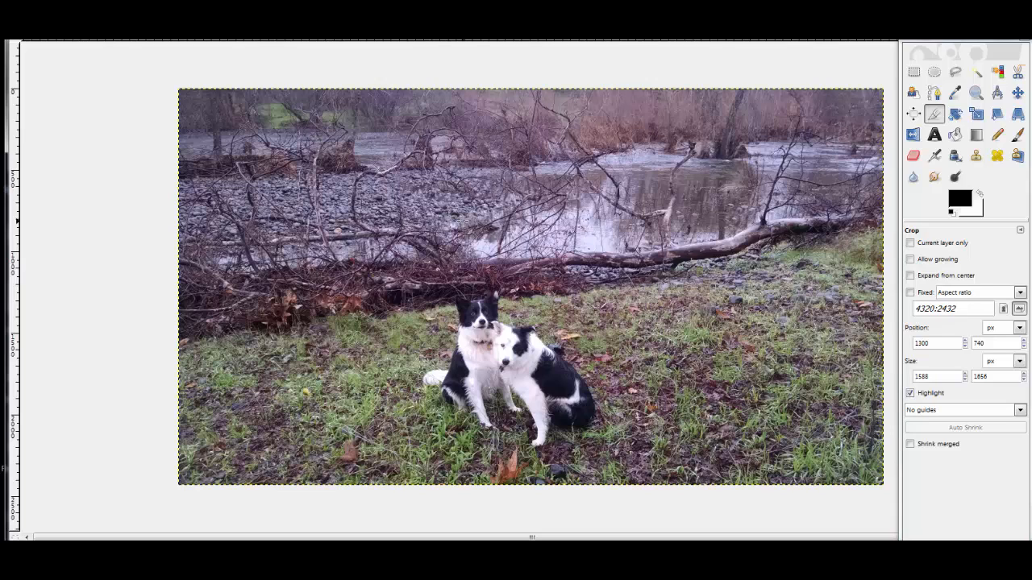
Rotate the image 90° clockwise twice, and rotate it 180° to bring it back upright
left_click(119, 34)
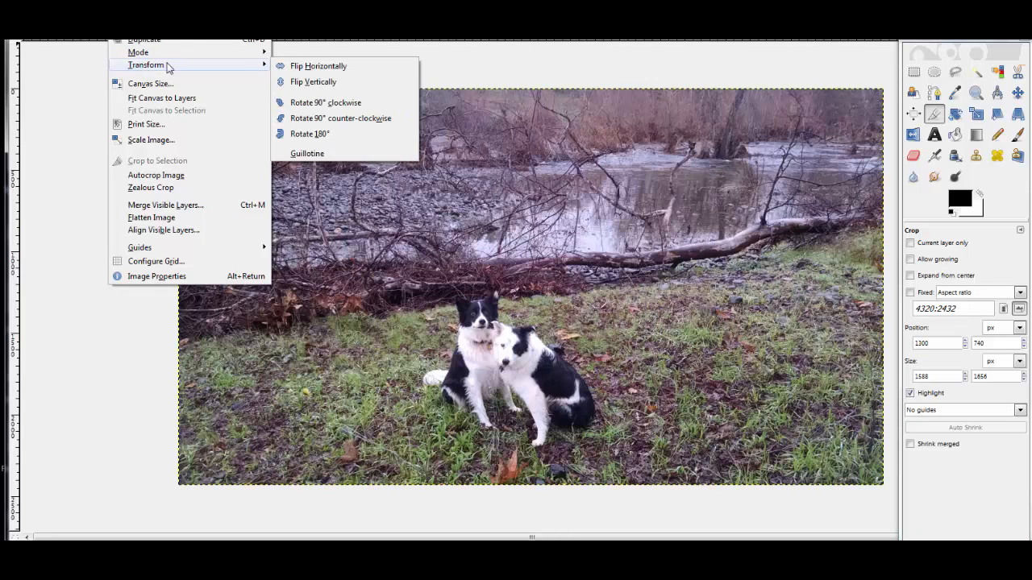
mouse_move(169, 66)
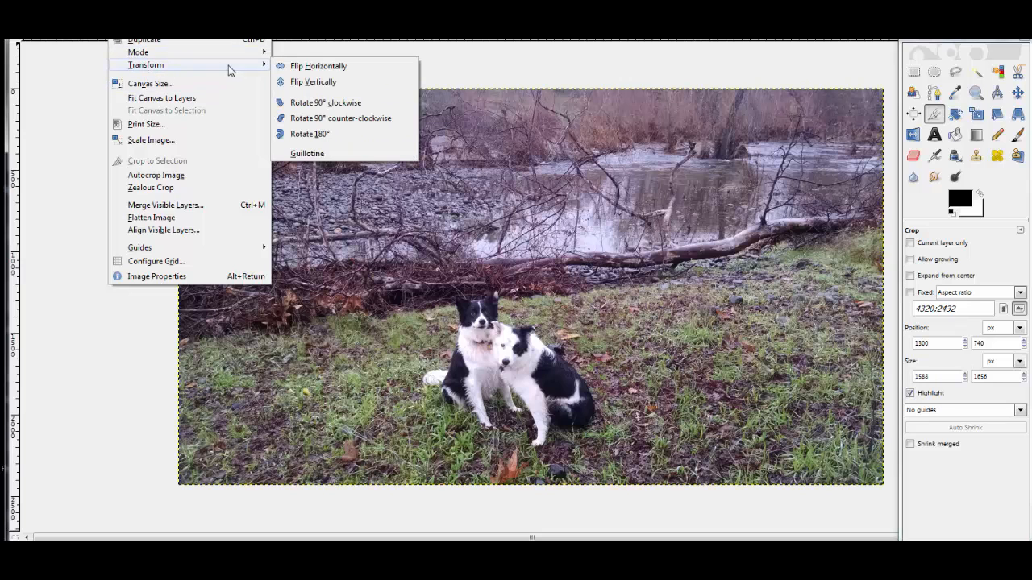
left_click(348, 103)
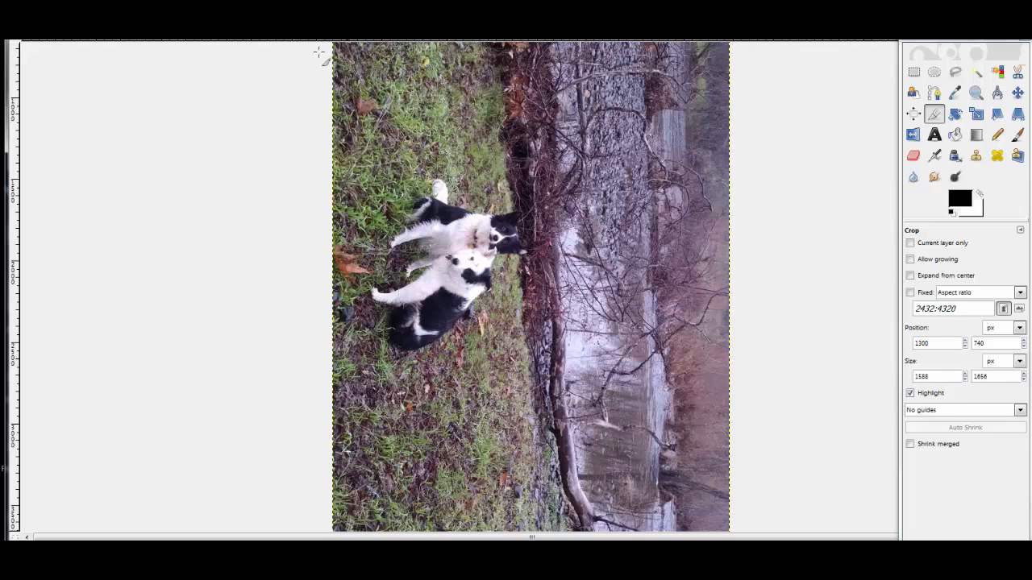
left_click(121, 25)
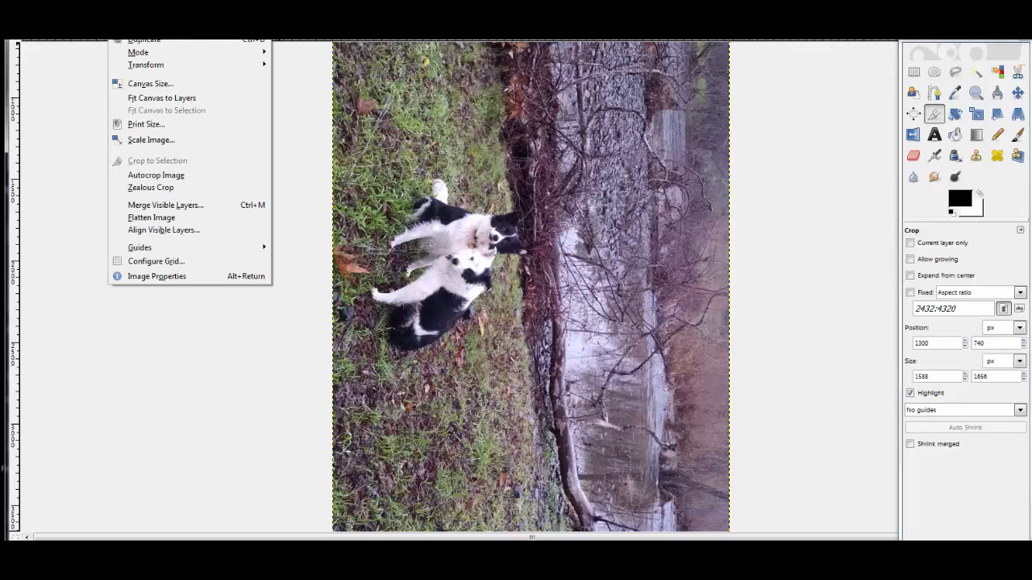
mouse_move(137, 72)
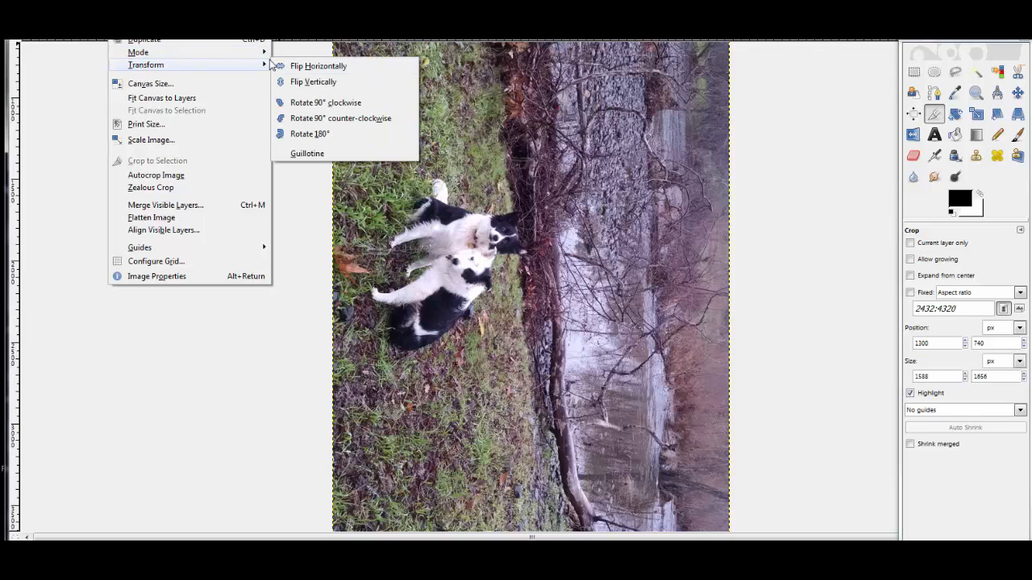
left_click(359, 104)
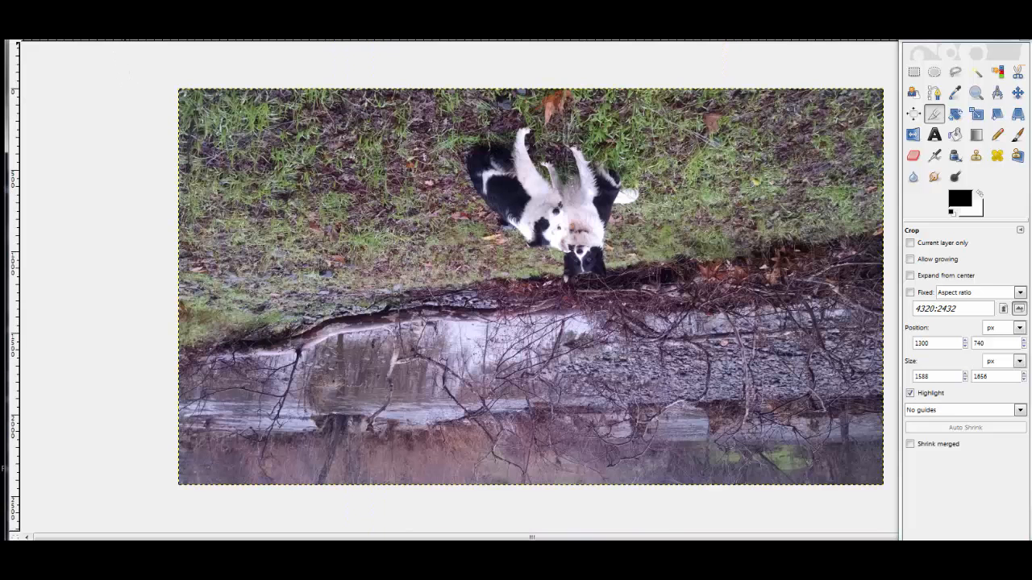
left_click(123, 24)
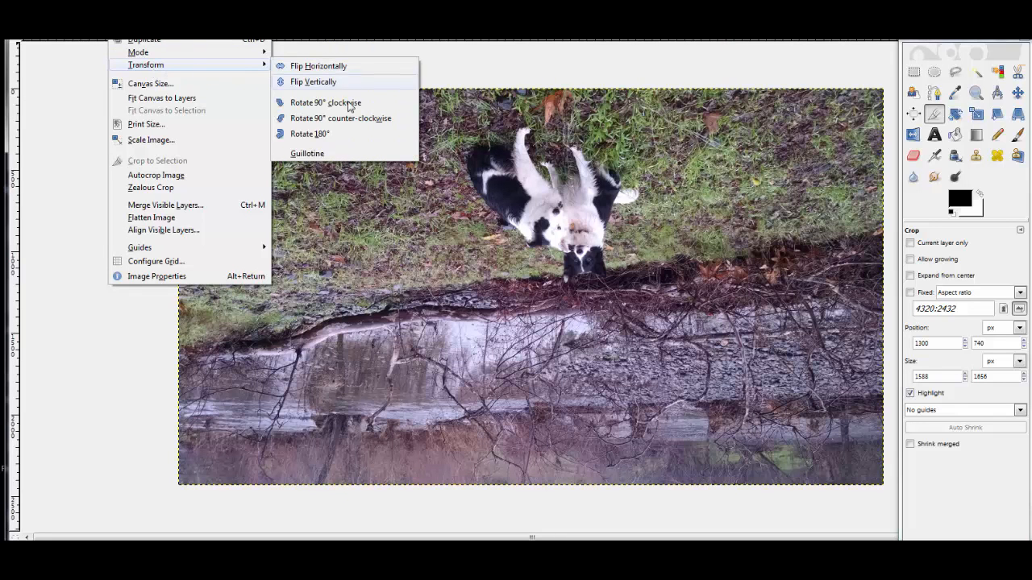
left_click(319, 138)
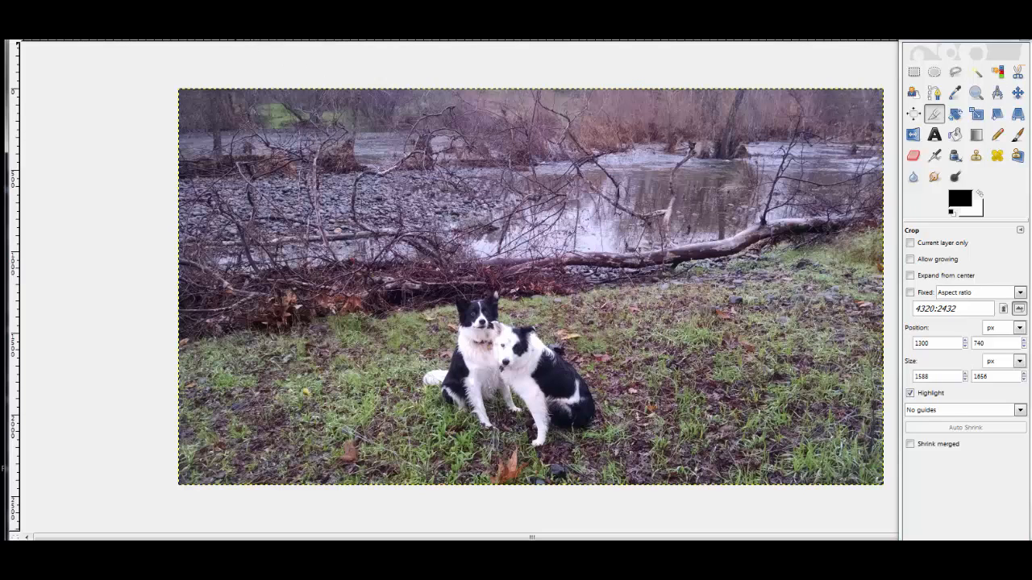
Set the image scaling units to inches and scale the upright photo to a width of 10 inches
left_click(122, 27)
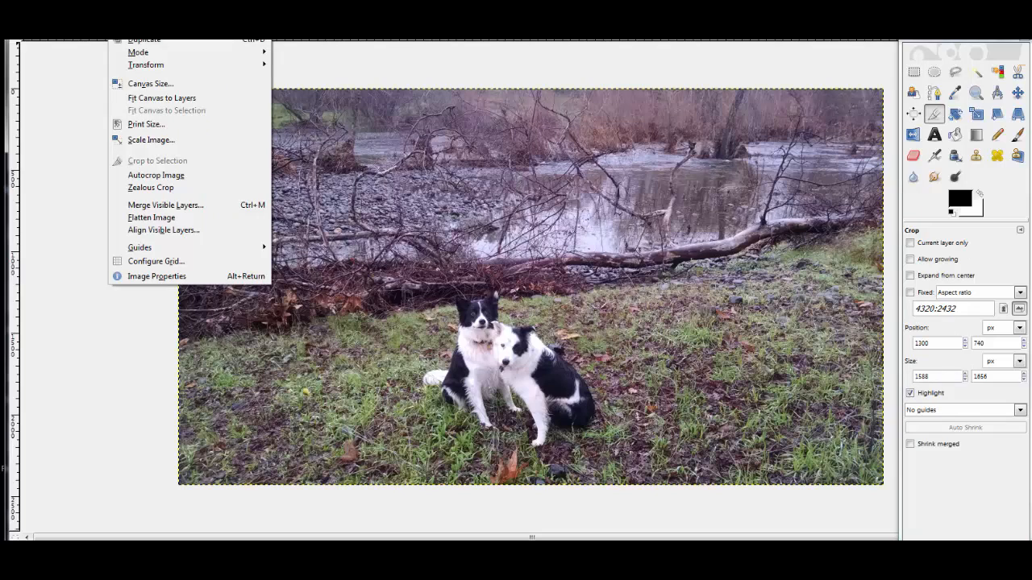
left_click(151, 140)
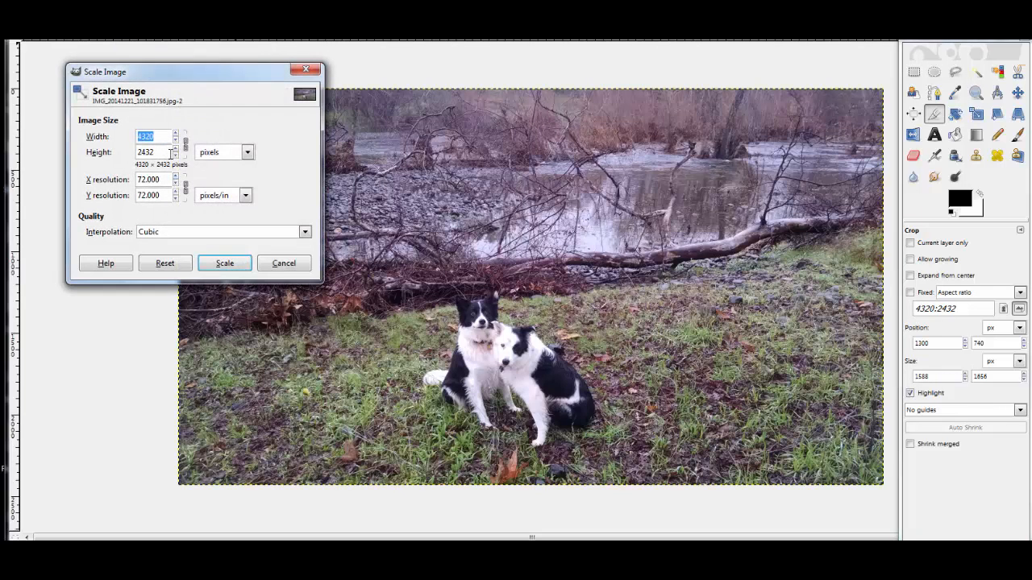
left_click(247, 153)
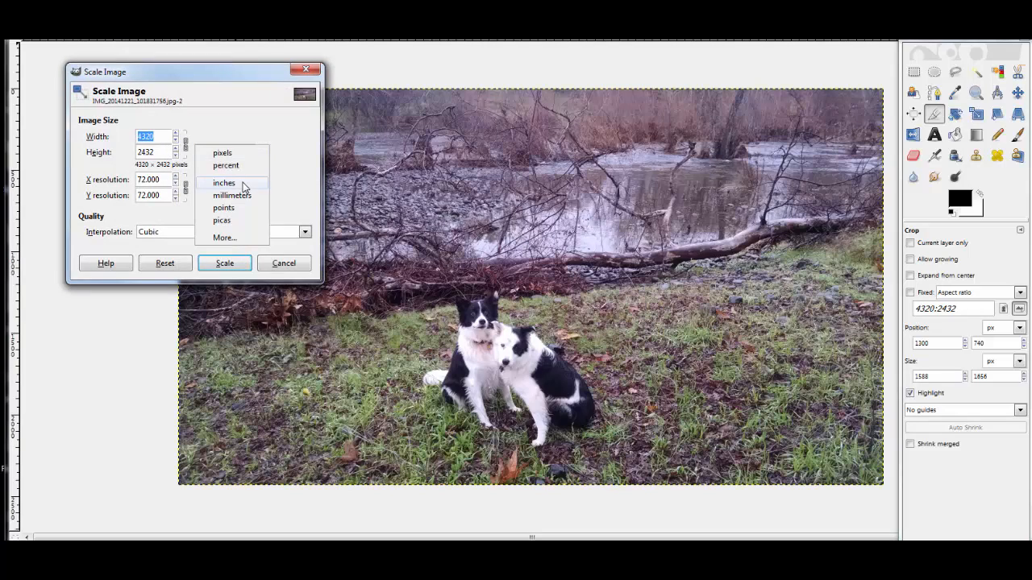
left_click(241, 187)
left_click_drag(162, 136, 125, 135)
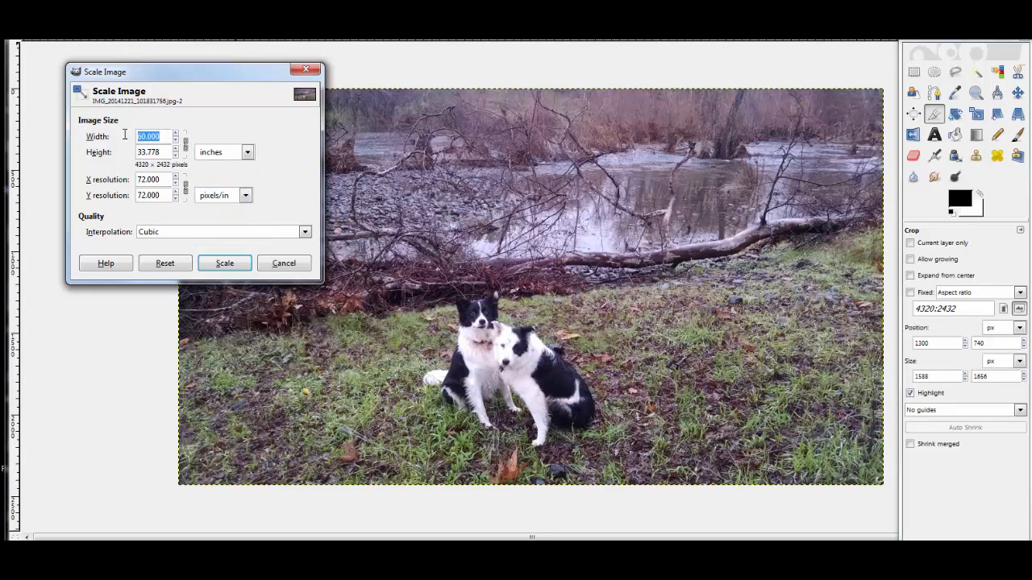
type("10")
left_click(234, 269)
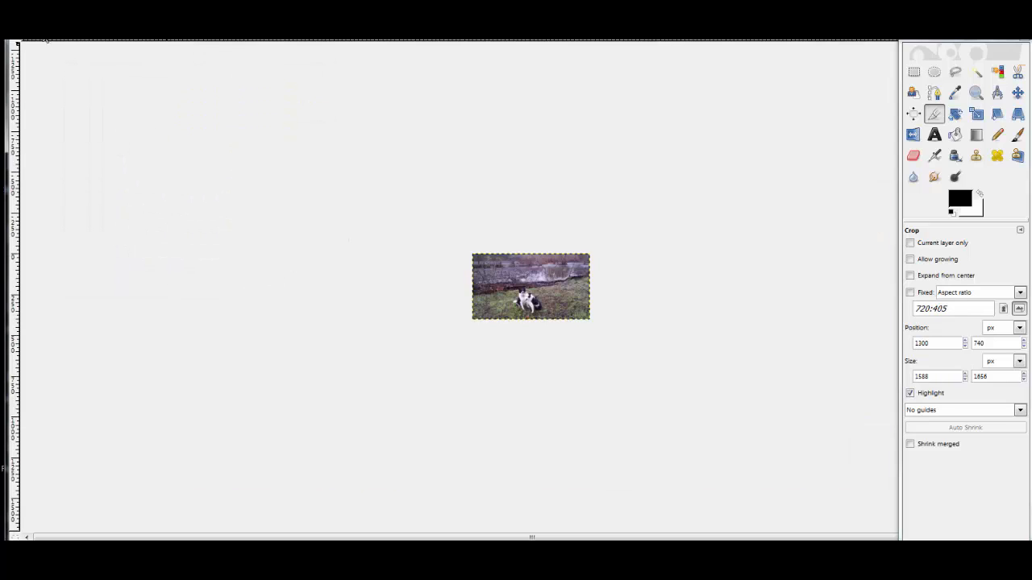
Save the scaled photo as a new JPEG named check.jpg on the Desktop with quality 95
left_click(20, 24)
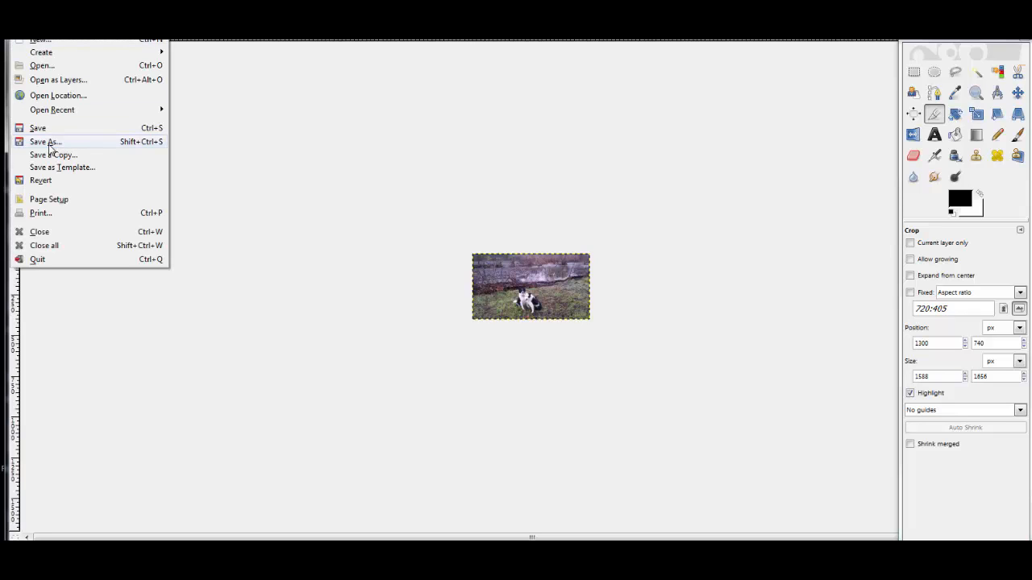
left_click(49, 146)
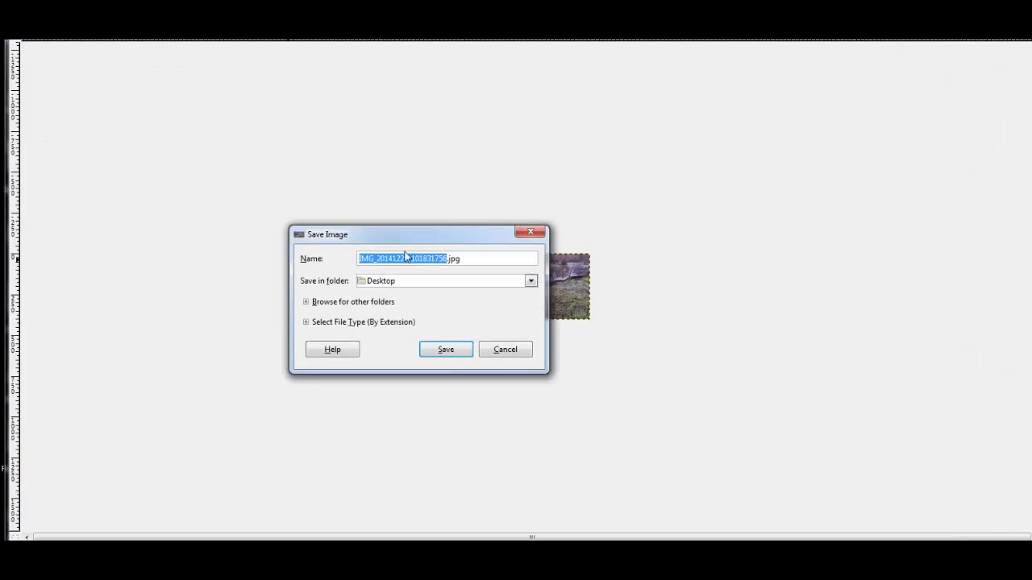
left_click(449, 258)
left_click_drag(449, 259, 356, 260)
type("check")
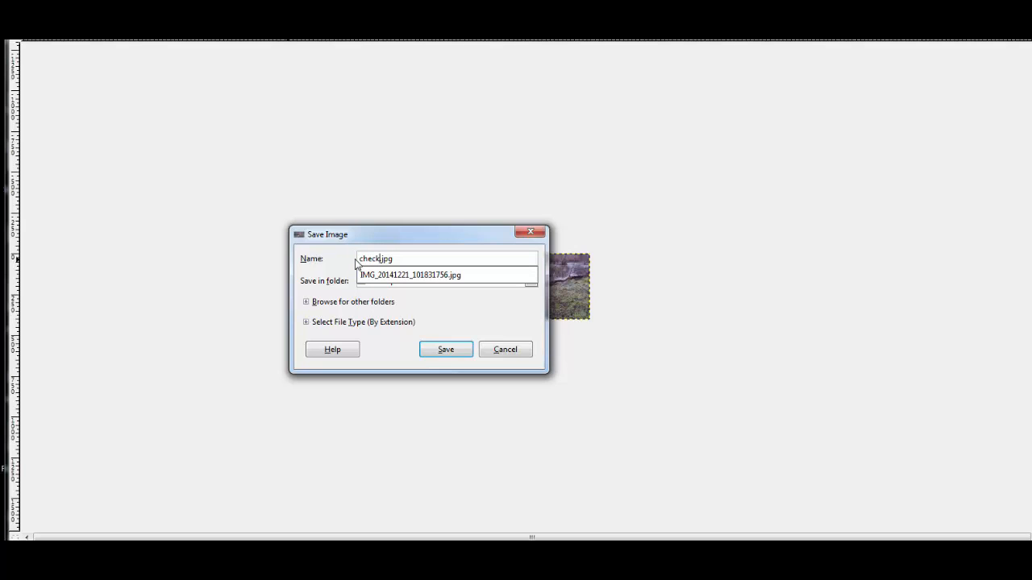
left_click(412, 259)
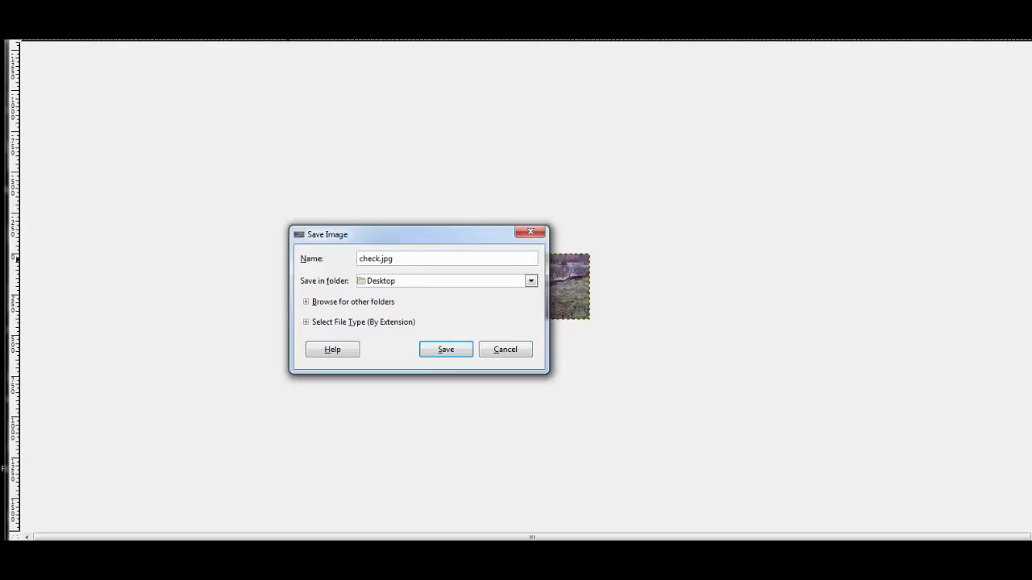
key("Return")
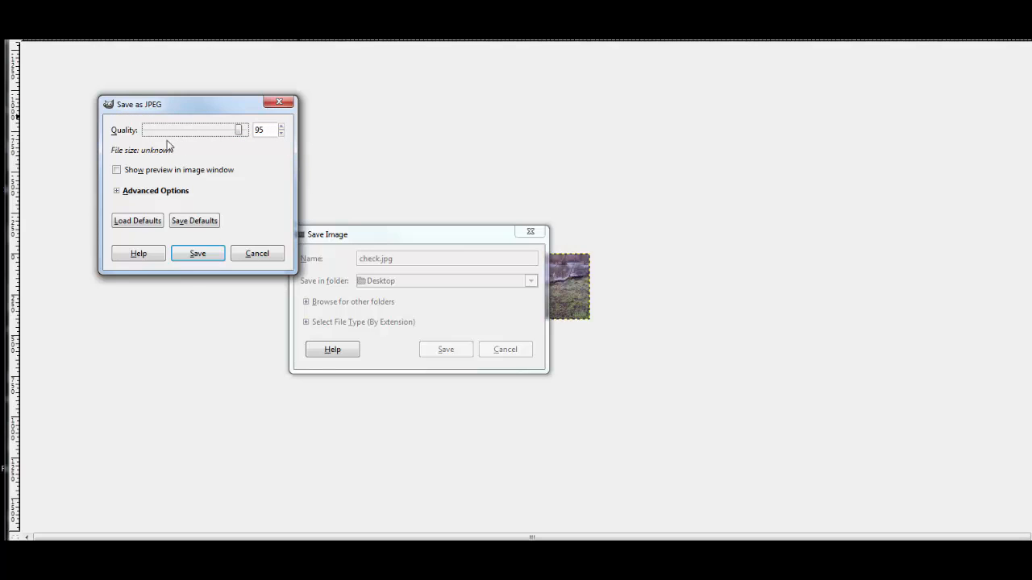
left_click(200, 255)
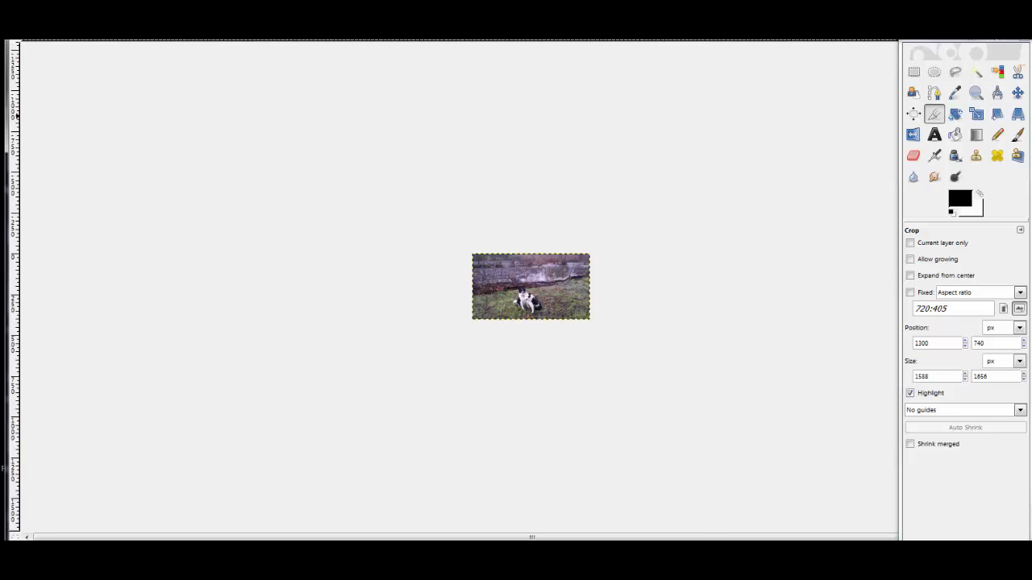
Switch to the desktop and examine the file size in the properties of the check JPEG
key("super+d")
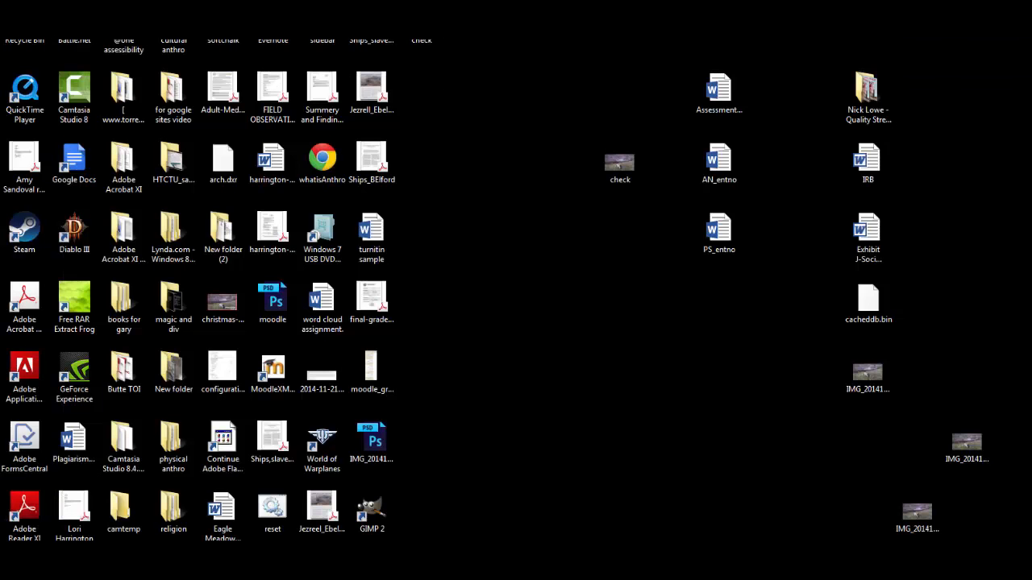
right_click(622, 164)
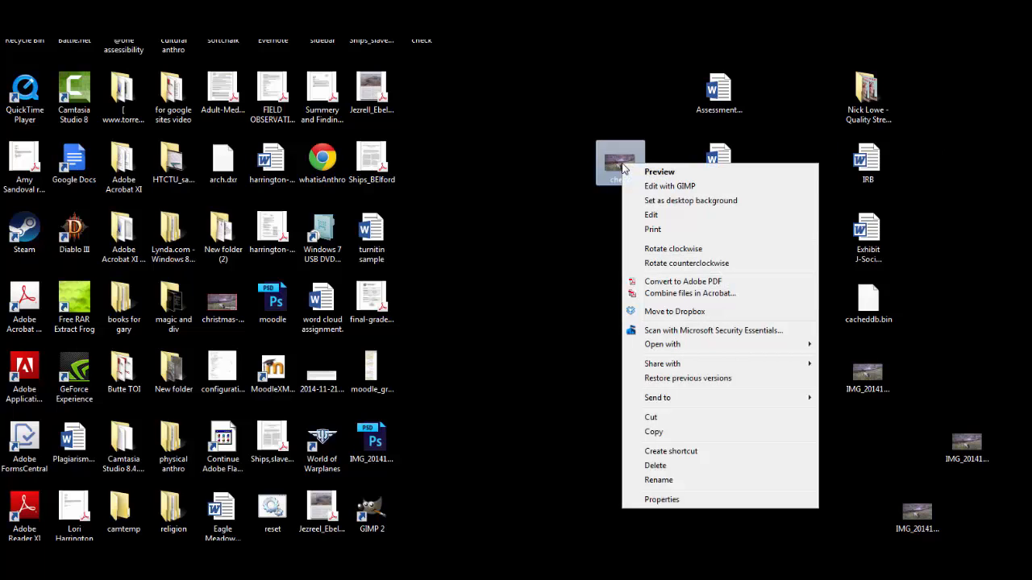
left_click(673, 500)
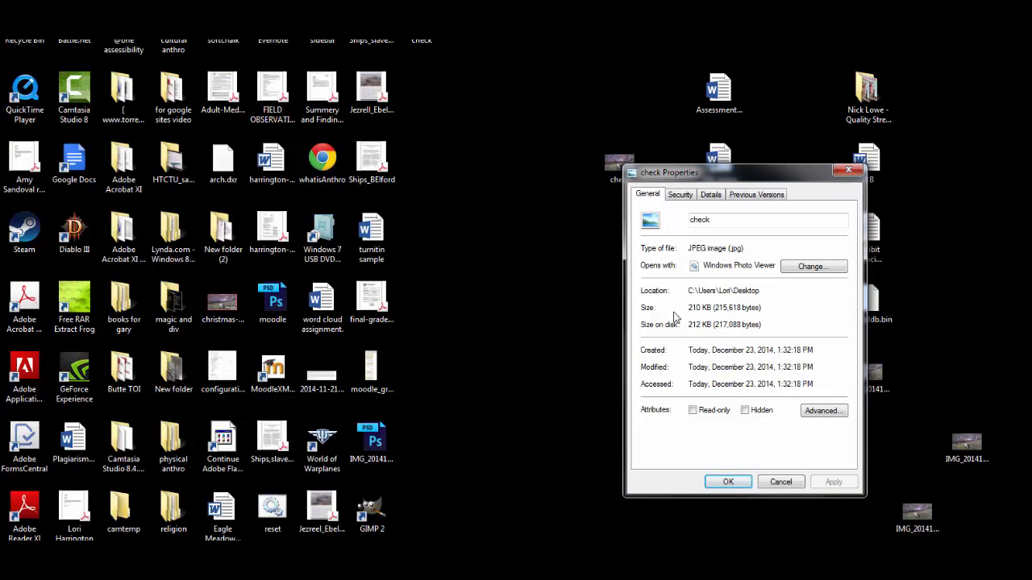
left_click(739, 483)
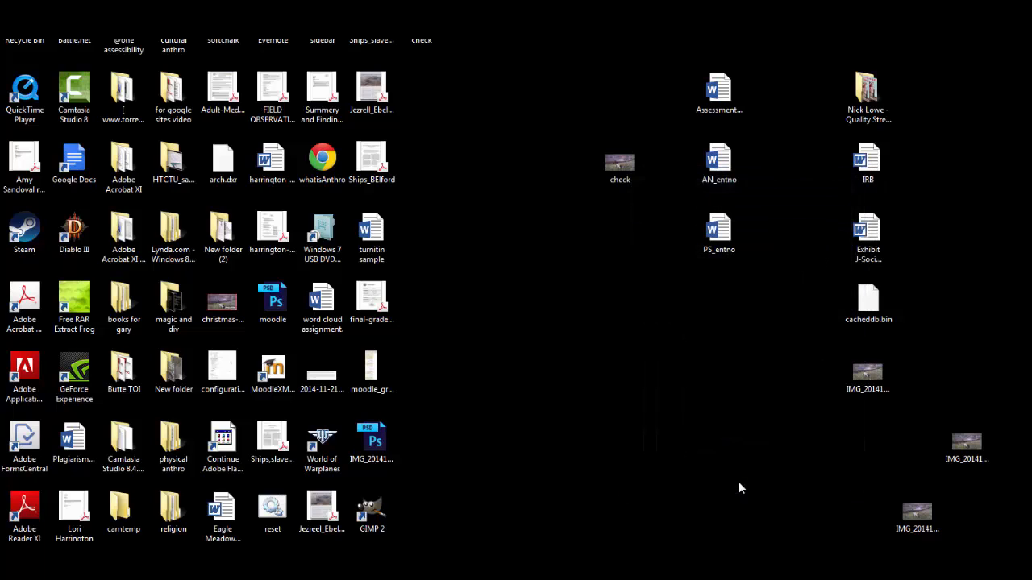
right_click(627, 172)
left_click(669, 502)
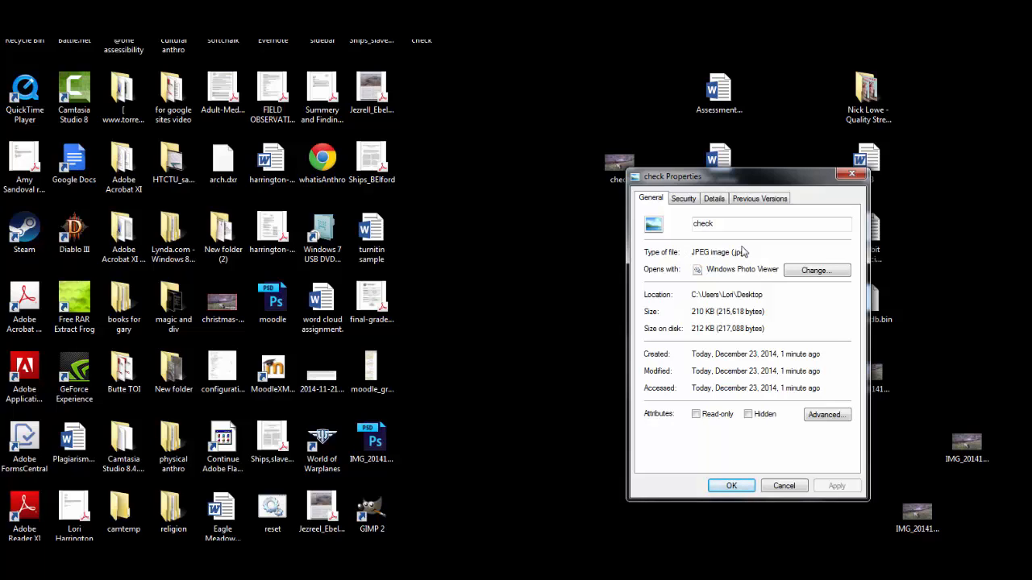
left_click(731, 485)
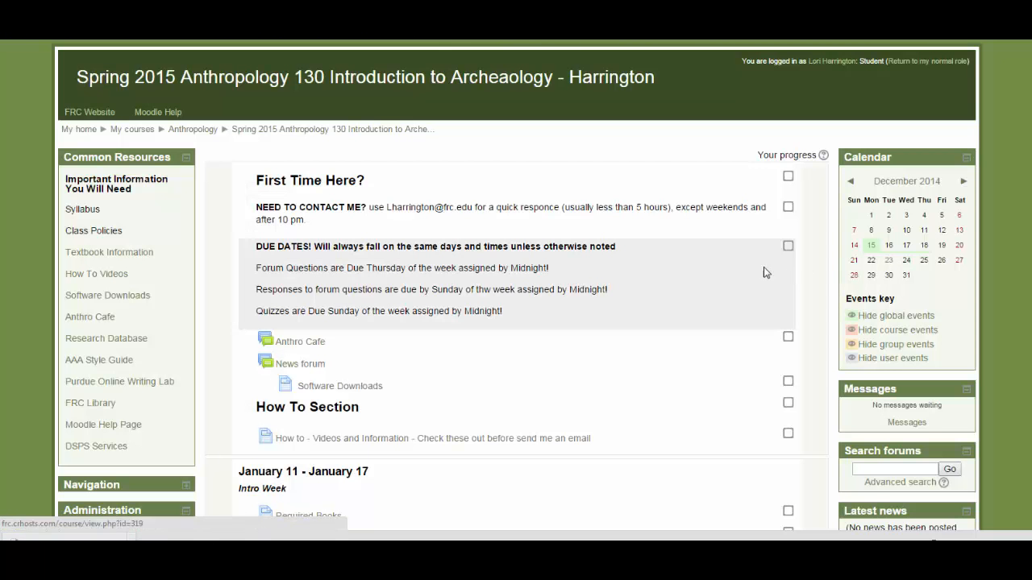
In the Moodle course, open the Introduce yourself discussion of the Forum Warmup and start a reply to it
scroll(516, 287, "down", 5)
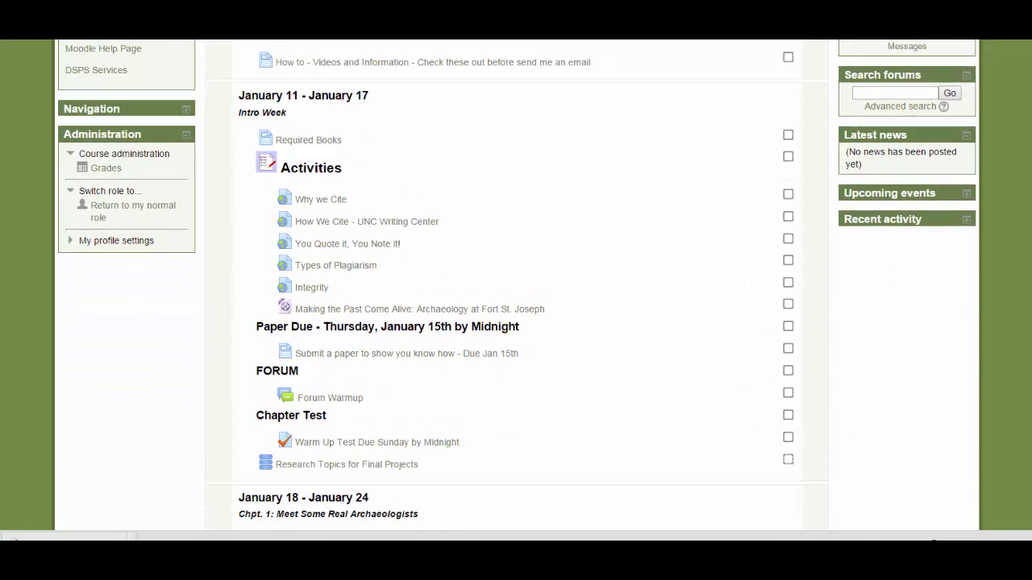
scroll(516, 286, "down", 1)
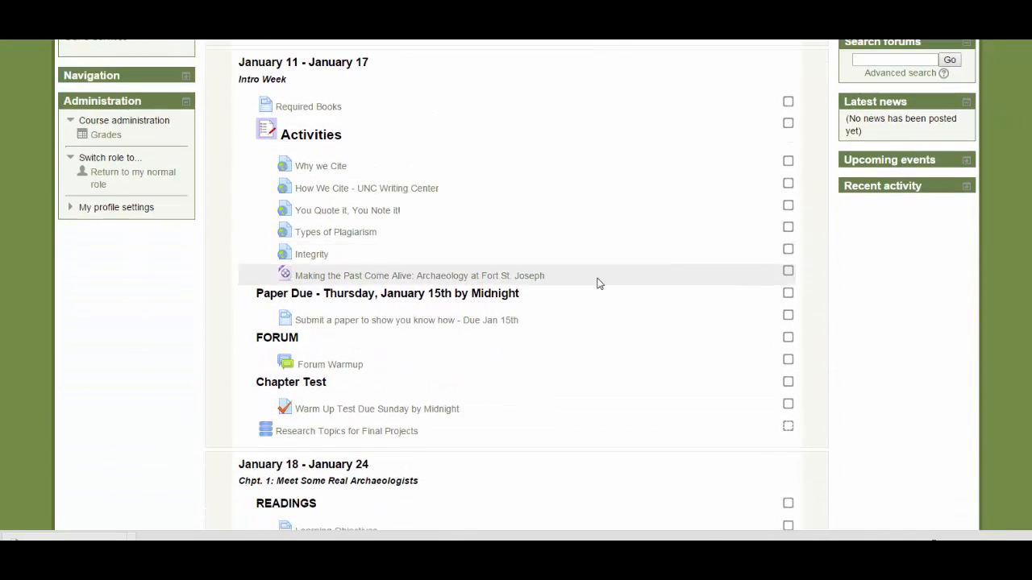
left_click(352, 365)
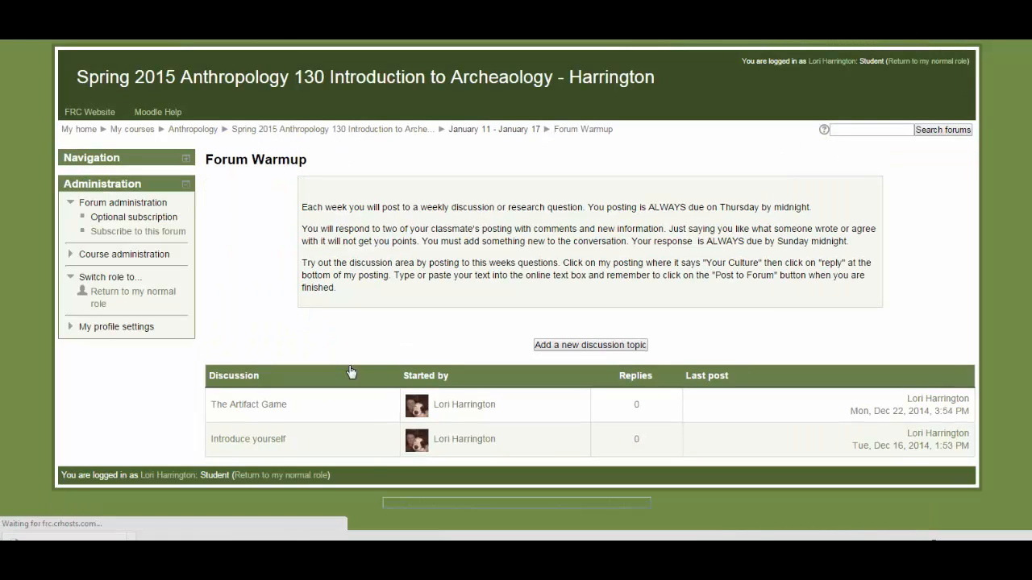
left_click(273, 439)
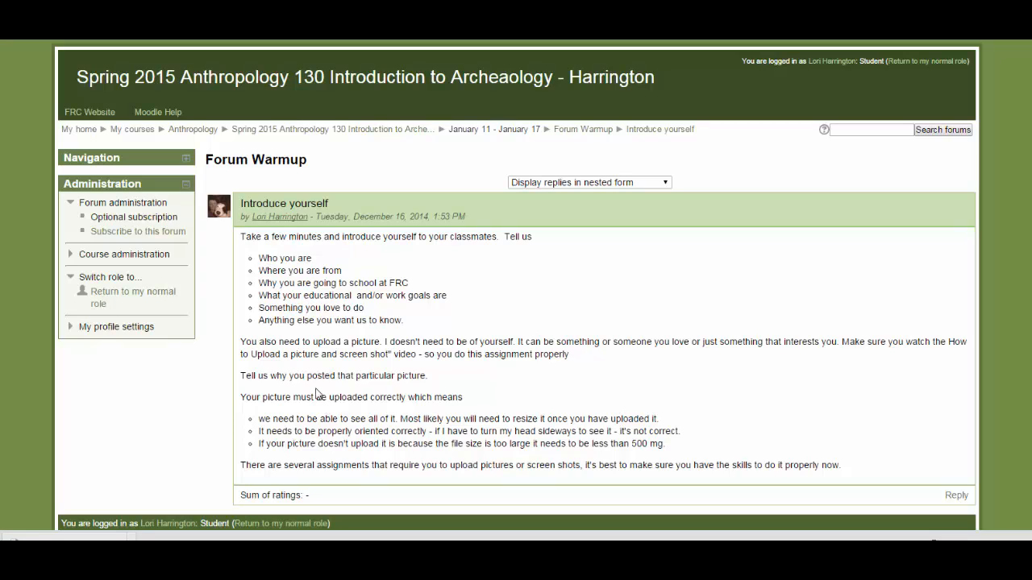
scroll(606, 330, "down", 1)
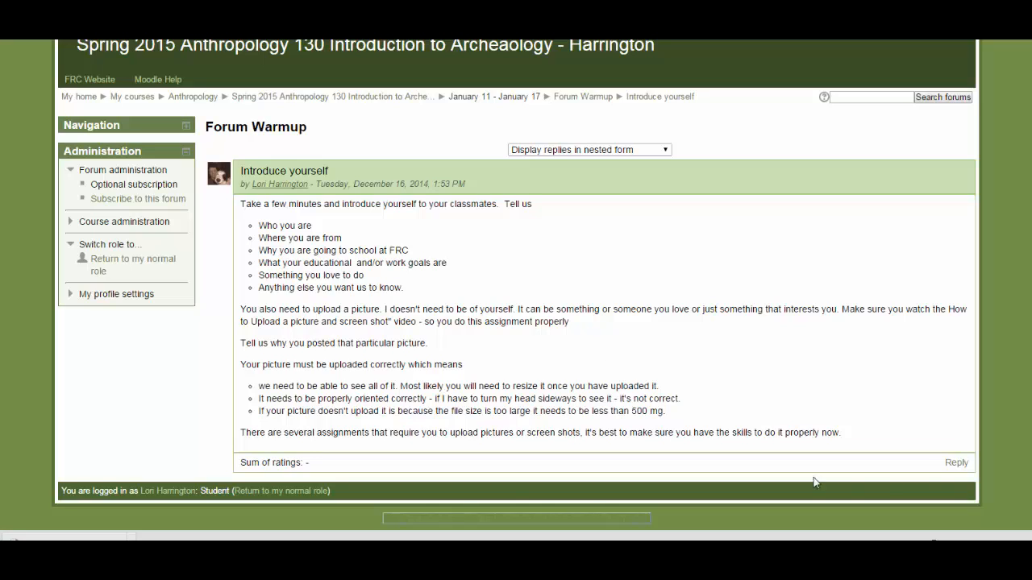
left_click(961, 464)
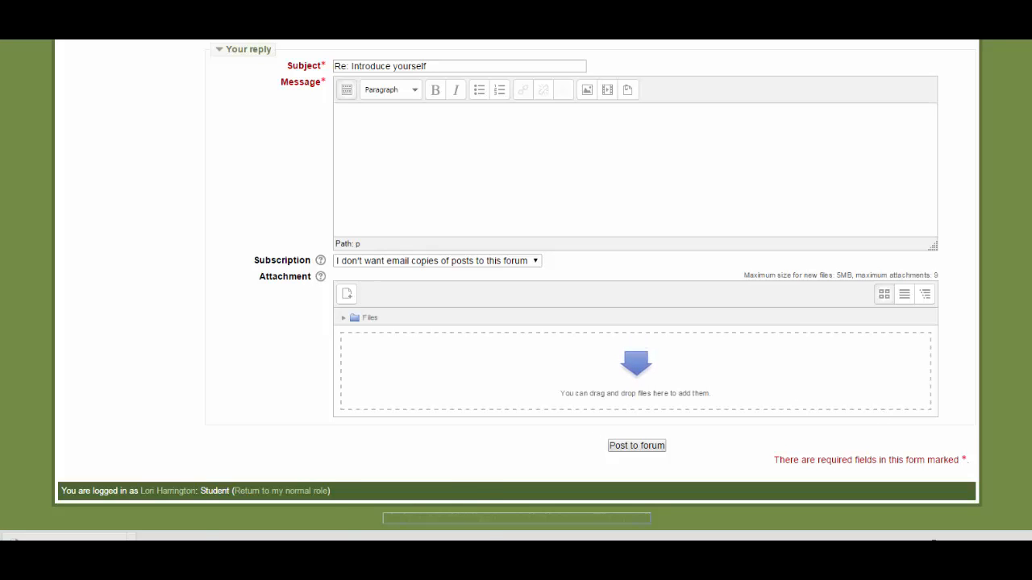
Switch to the Word document and copy both paragraphs of the introduction text
left_click(389, 516)
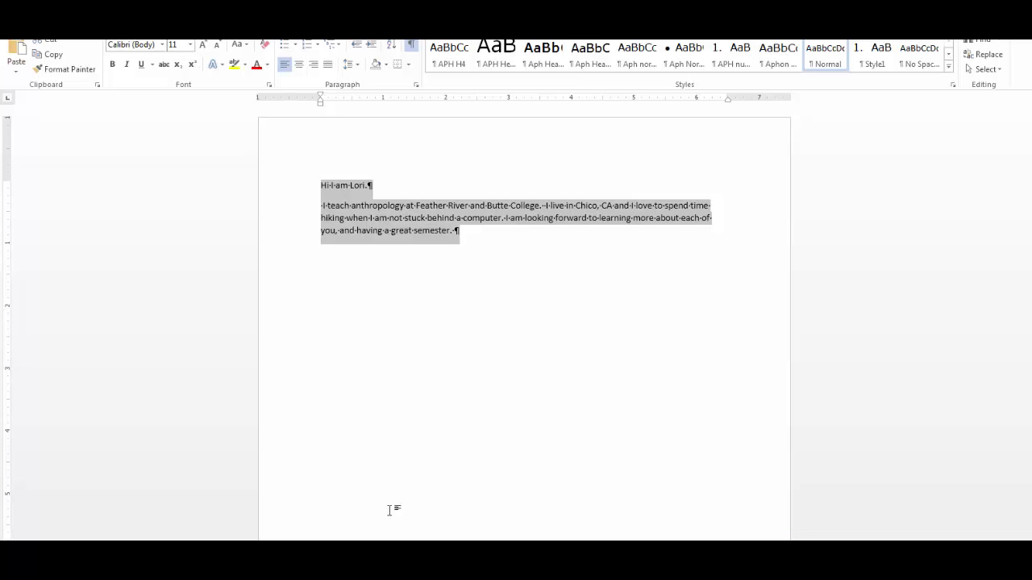
left_click(326, 217)
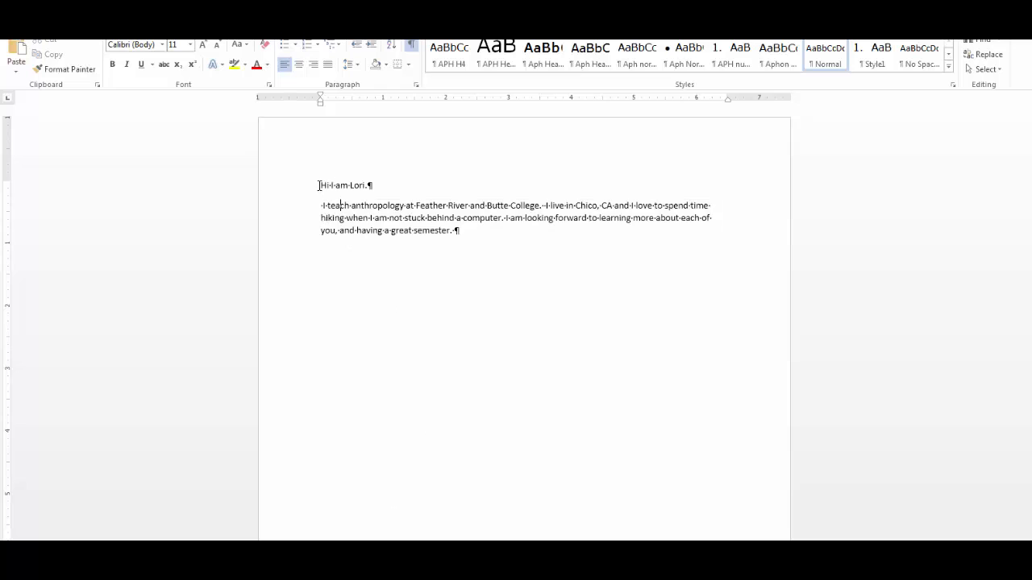
left_click_drag(320, 186, 485, 233)
key("ctrl+c")
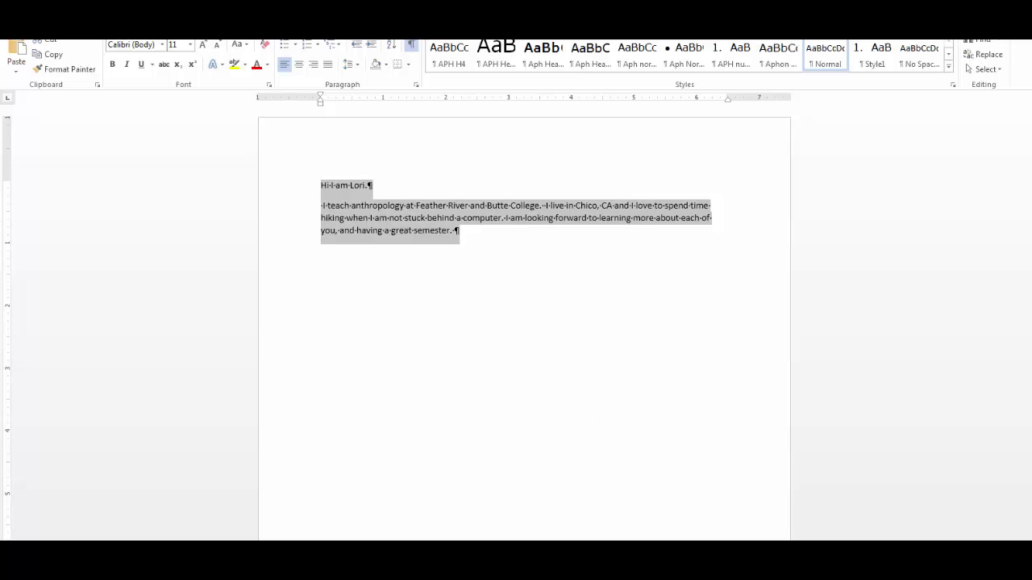
Return to the Moodle forum reply in the browser and paste the copied introduction into the message
mouse_move(341, 567)
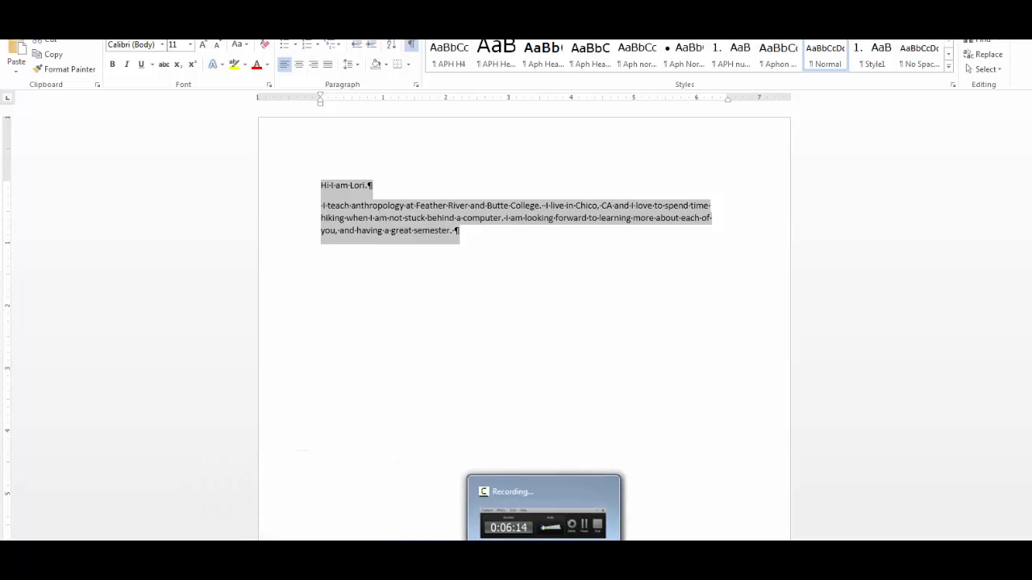
left_click(157, 566)
left_click(232, 509)
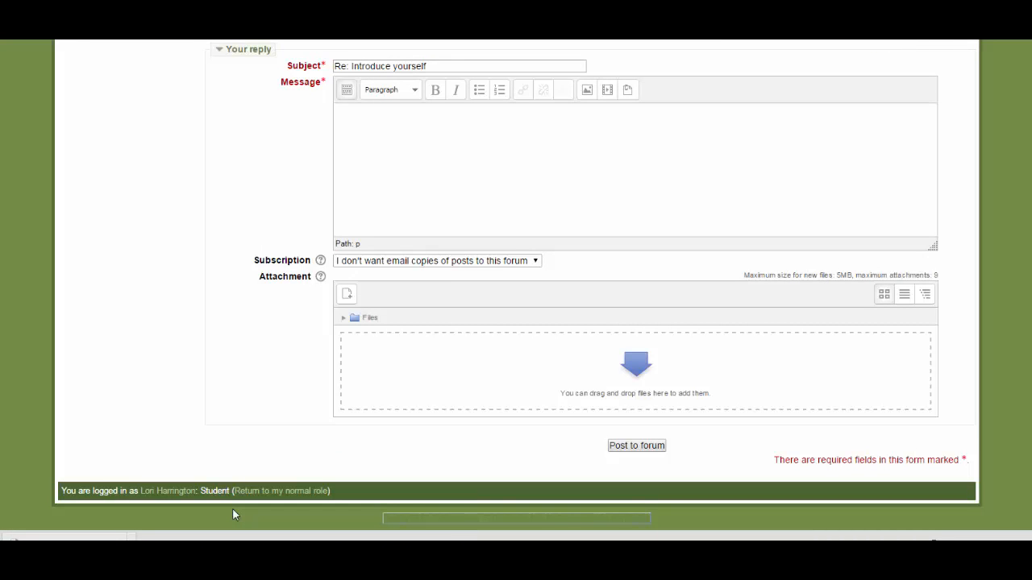
left_click(380, 149)
key("ctrl+v")
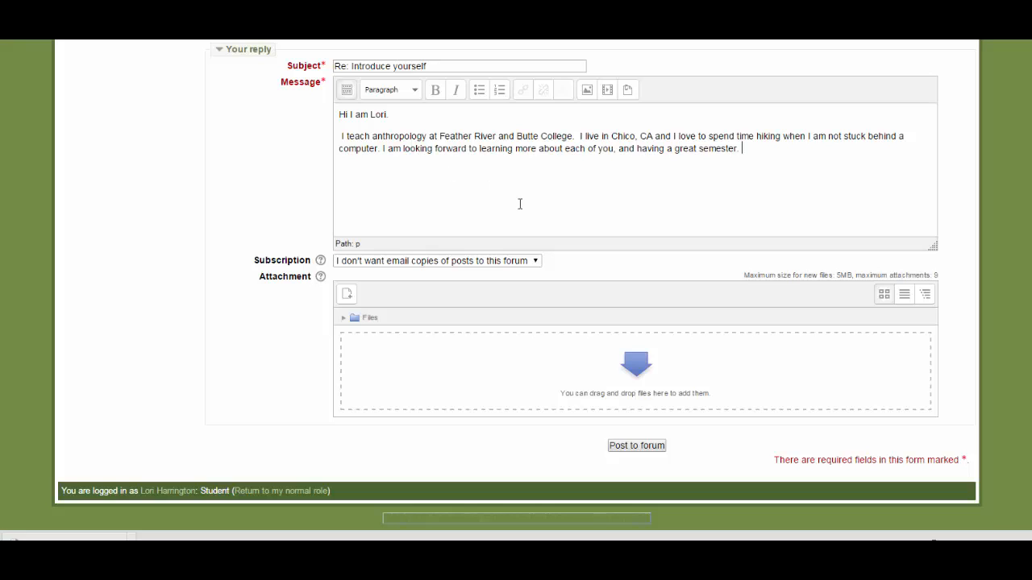
Start inserting an image into the reply message and choose check.jpg from the Desktop as the file to upload
scroll(571, 244, "up", 2)
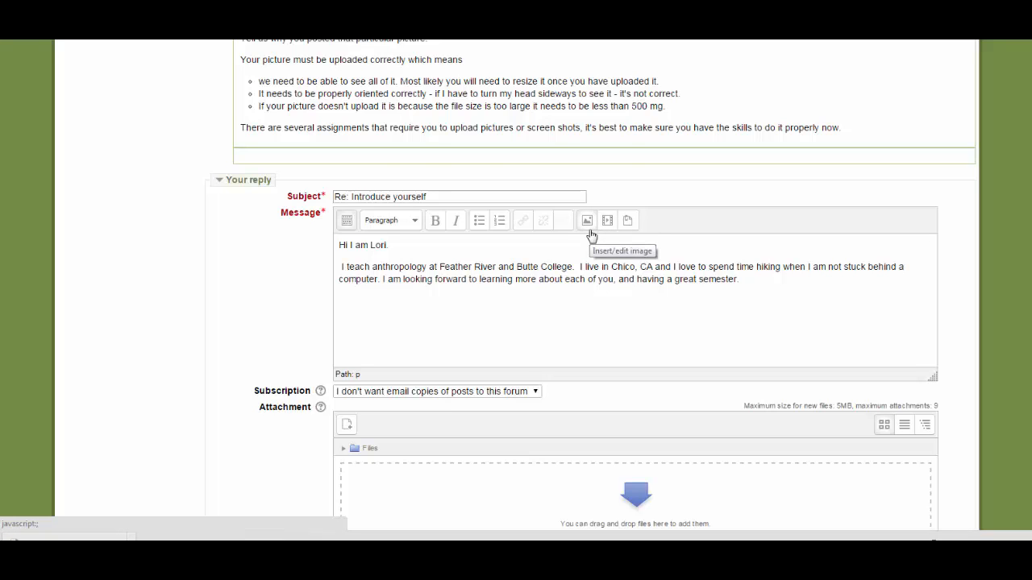
scroll(564, 314, "down", 3)
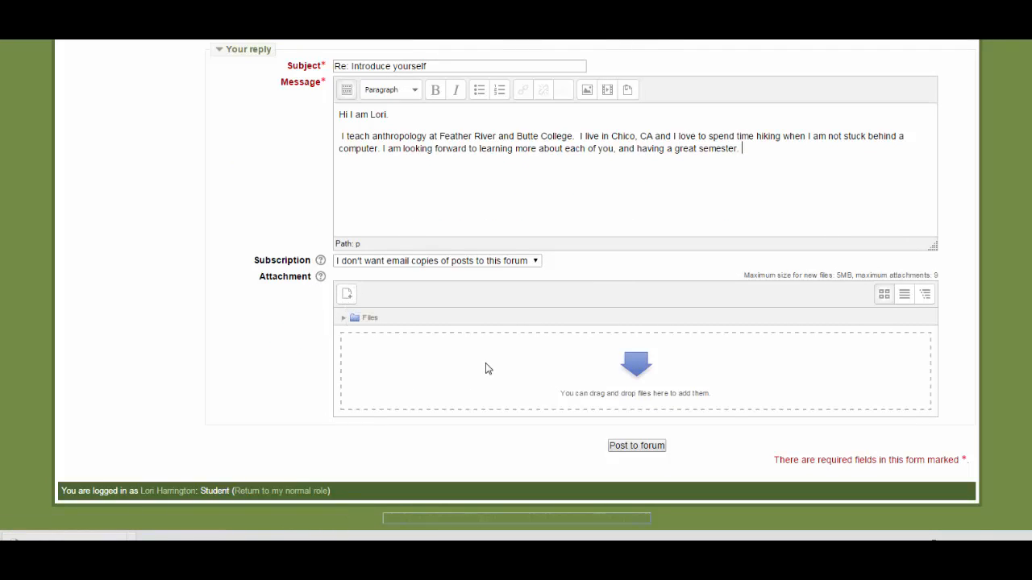
scroll(485, 369, "up", 3)
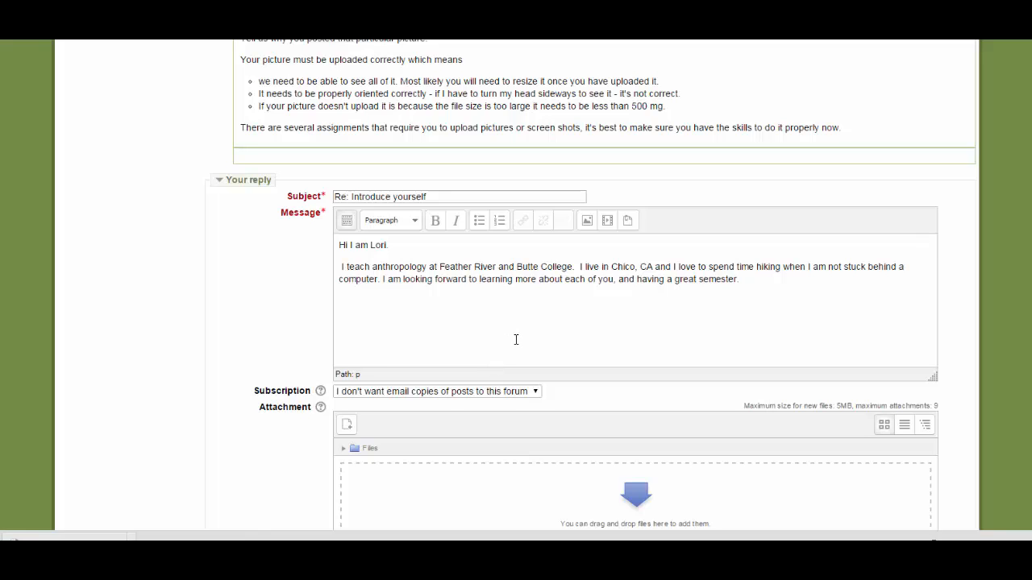
left_click(587, 222)
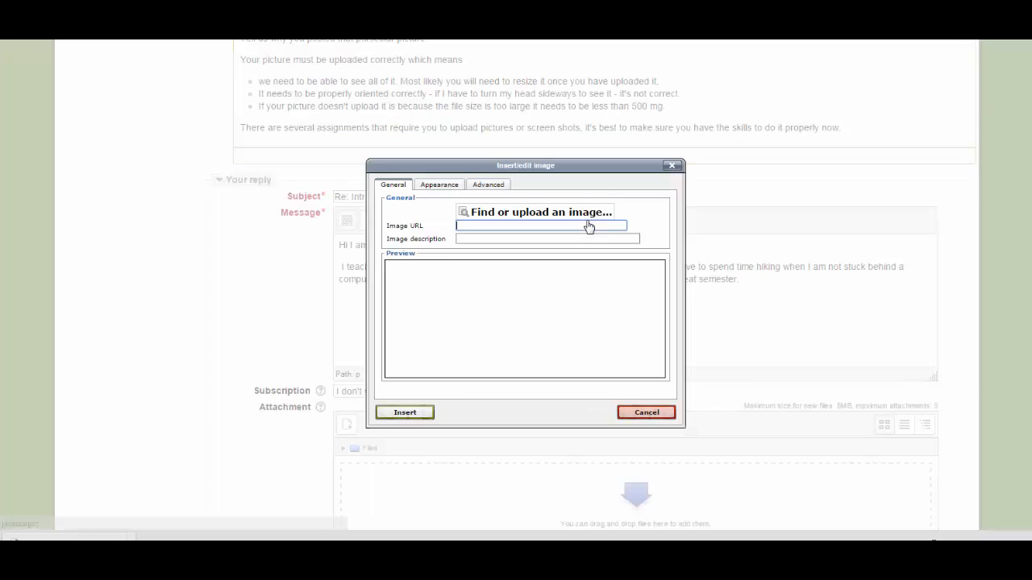
left_click(541, 214)
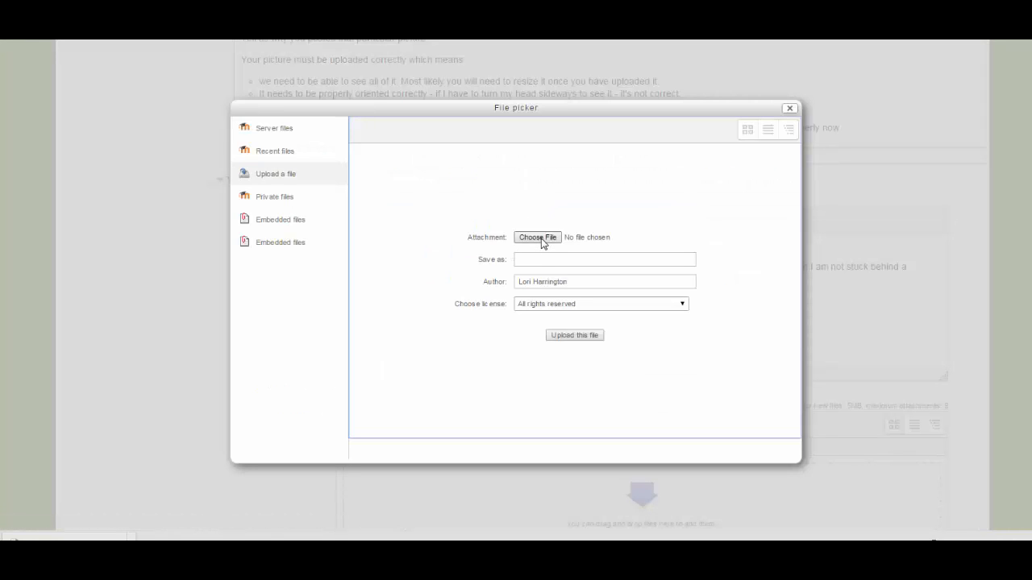
left_click(542, 238)
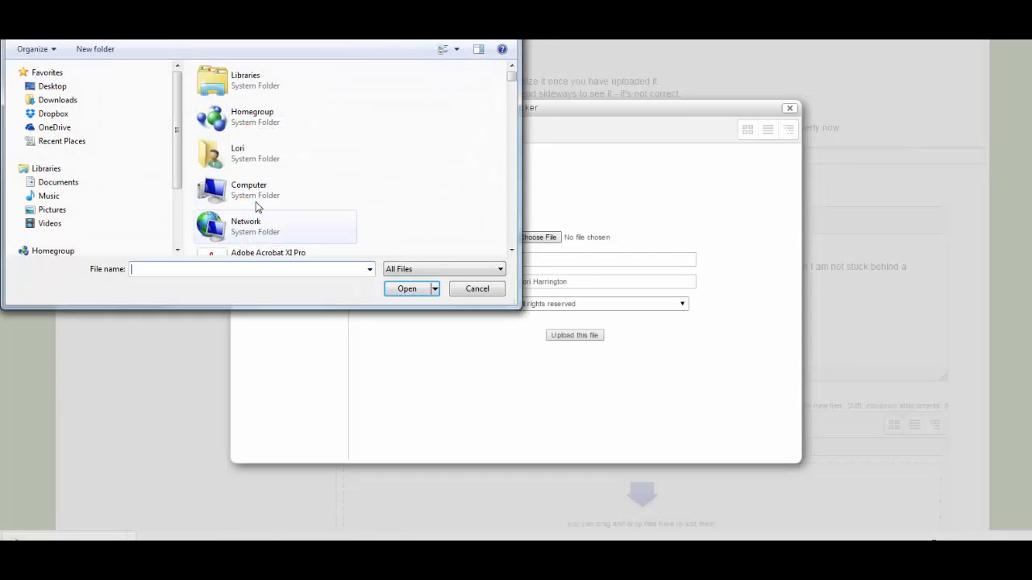
left_click(52, 86)
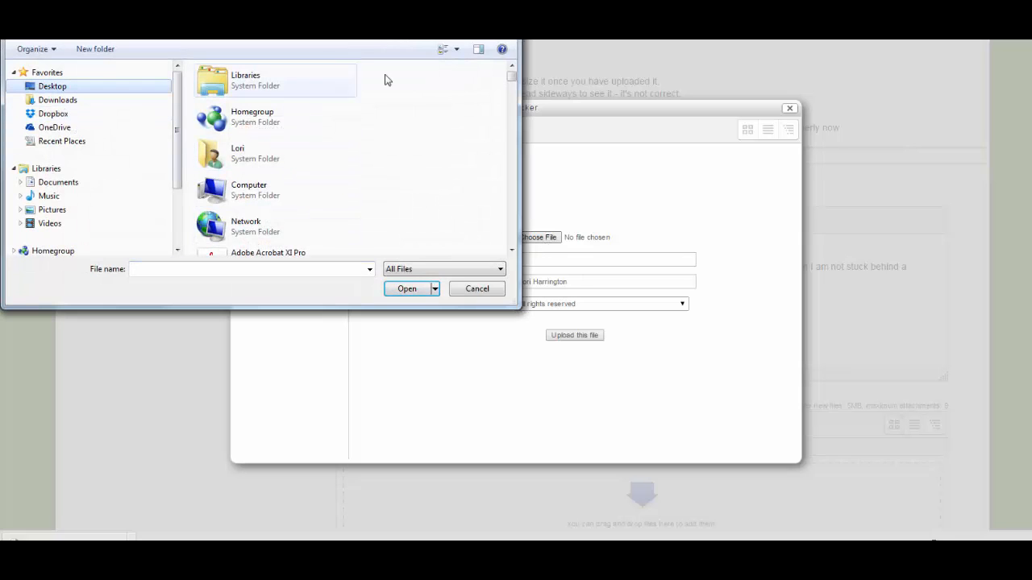
left_click_drag(513, 78, 528, 170)
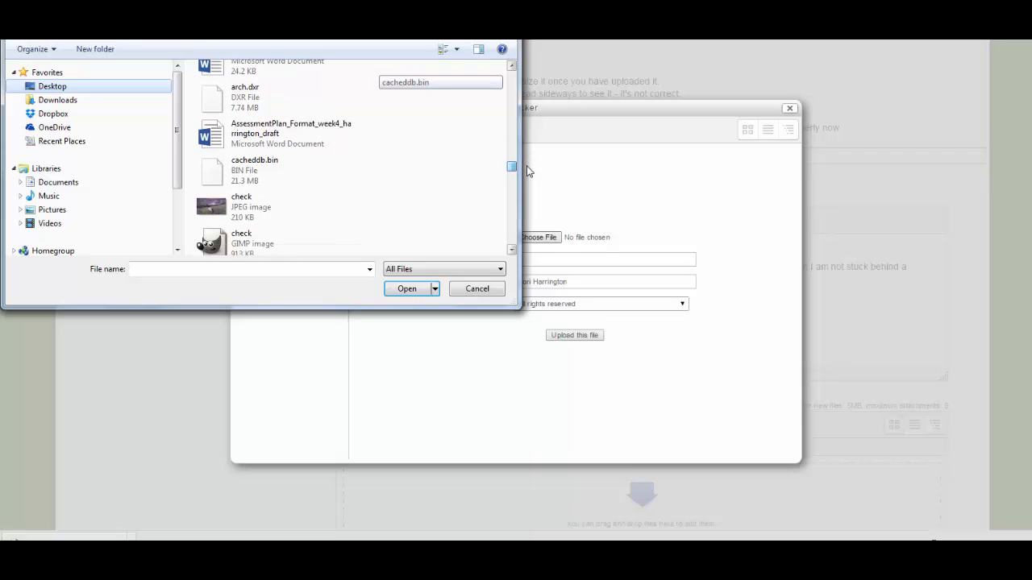
left_click(212, 208)
left_click(404, 292)
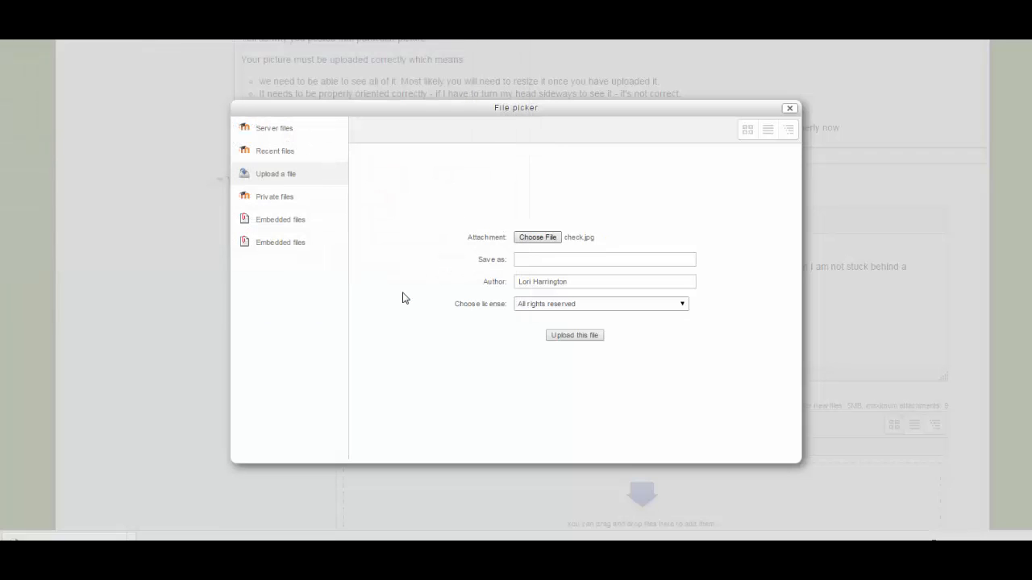
Upload the chosen picture and insert it into the message without an image description
left_click(573, 336)
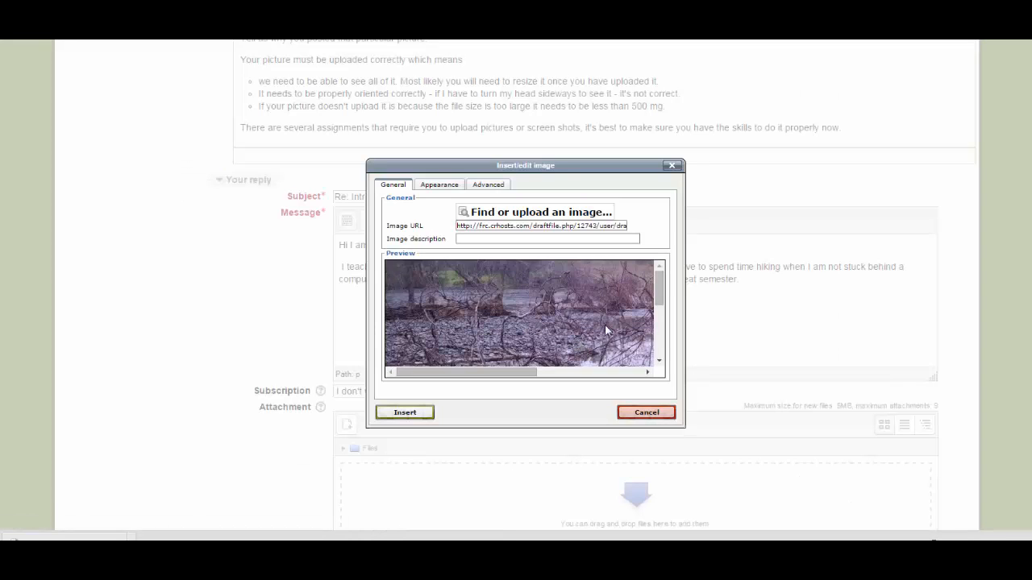
left_click(410, 415)
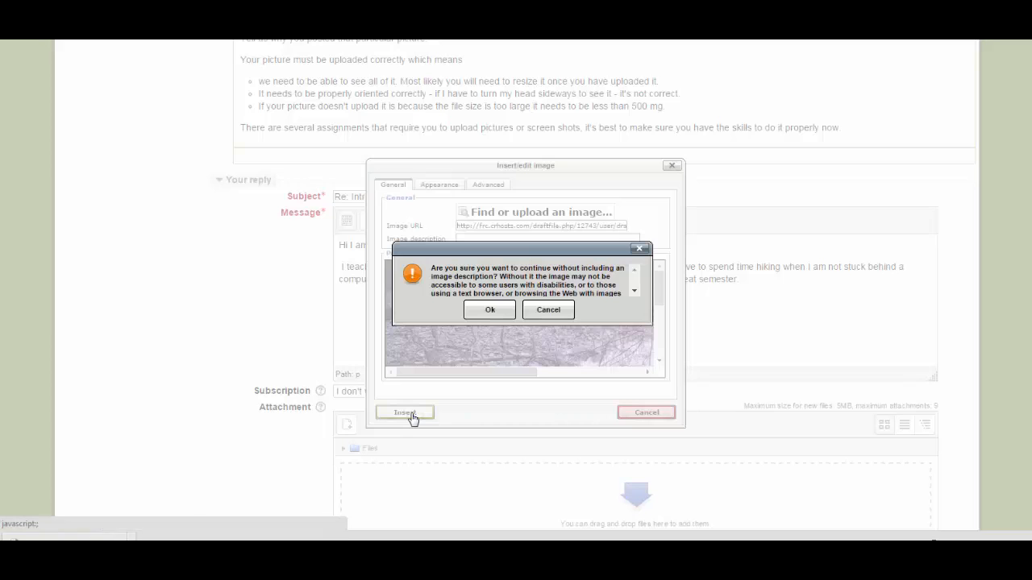
left_click(490, 311)
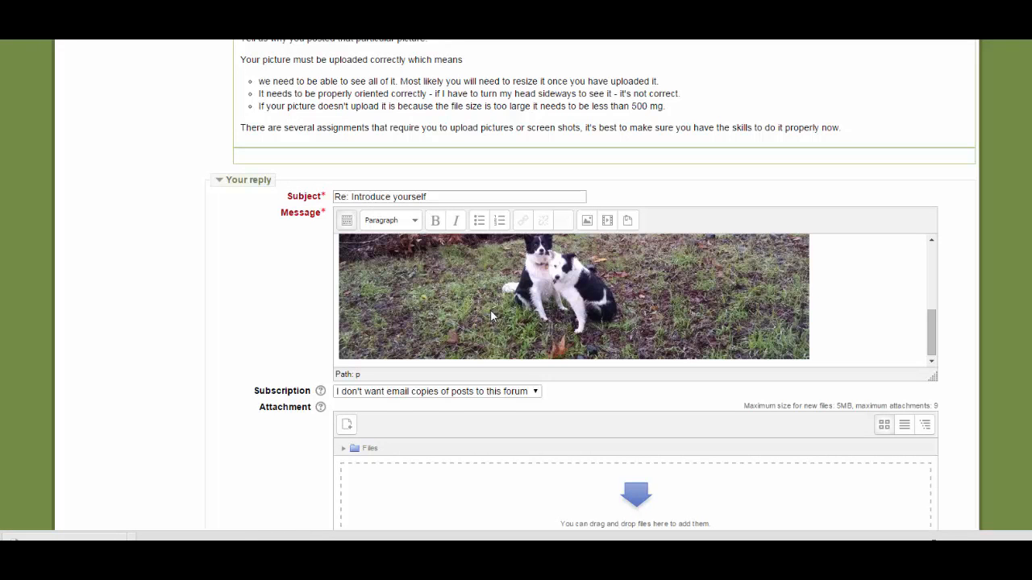
Shrink the inserted dog photo proportionally in the message to about two thirds of its original width
left_click_drag(931, 355, 927, 282)
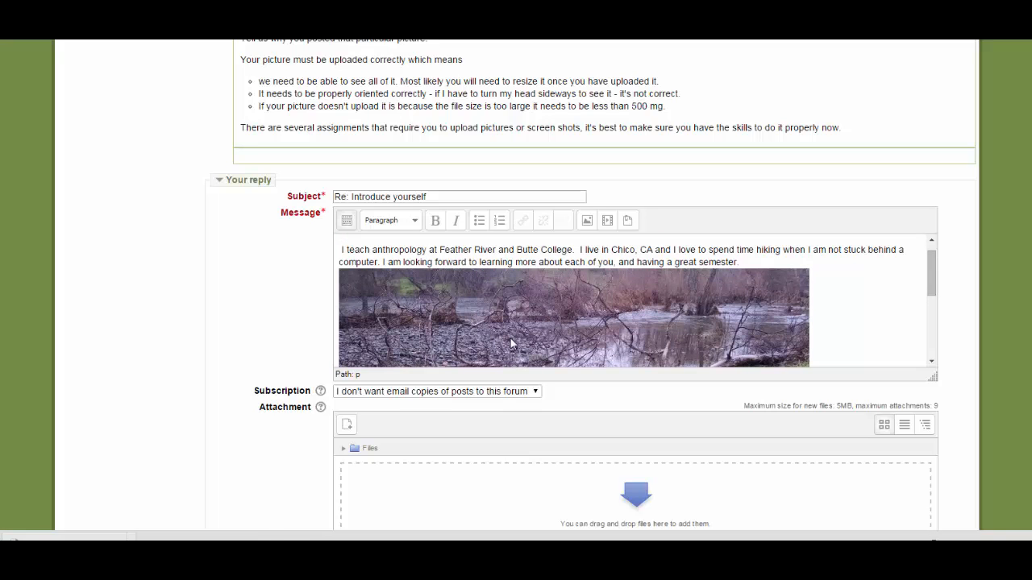
left_click(736, 325)
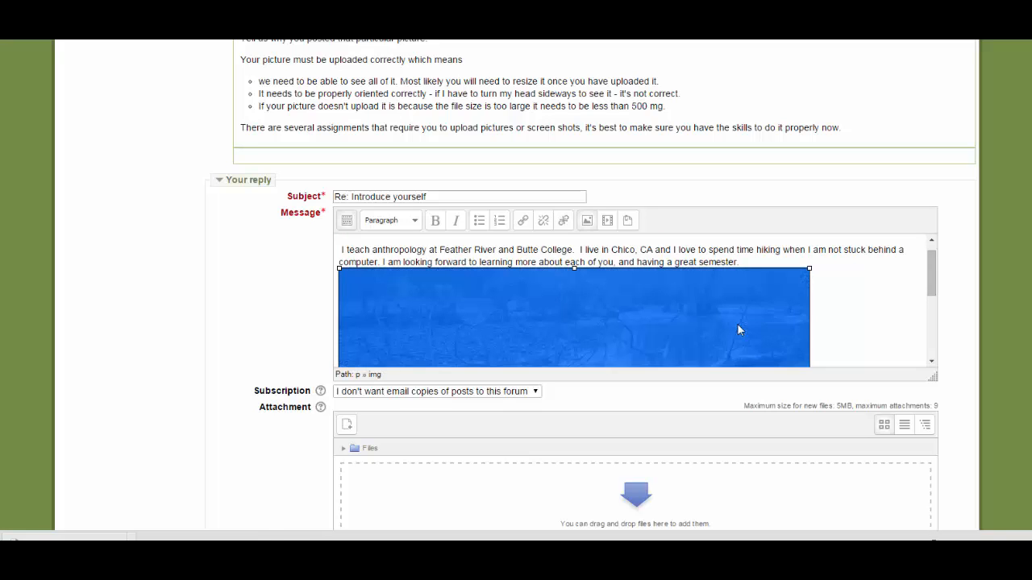
left_click(863, 320)
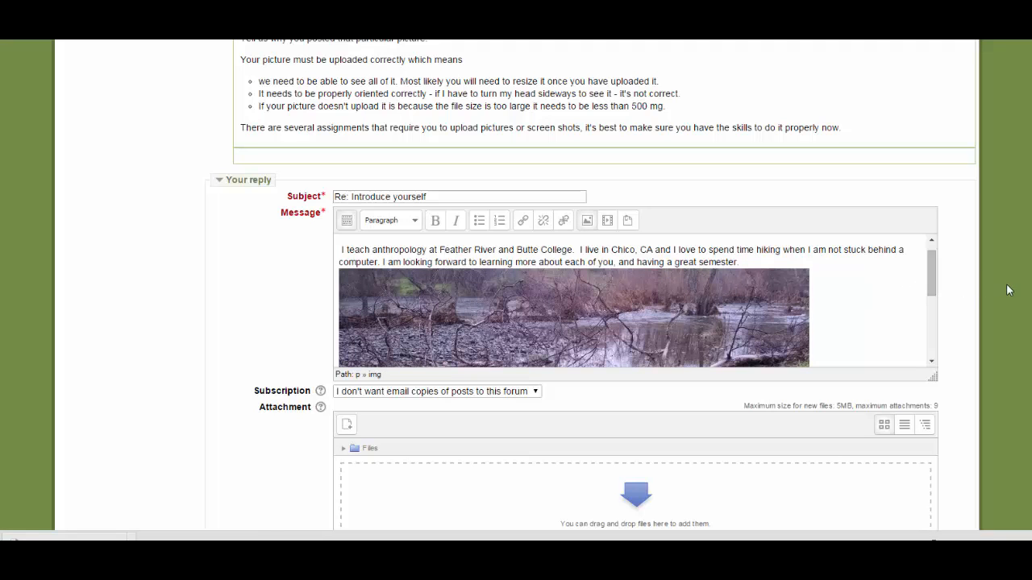
mouse_move(932, 273)
left_mouse_down()
mouse_move(931, 355)
mouse_move(932, 252)
left_mouse_up()
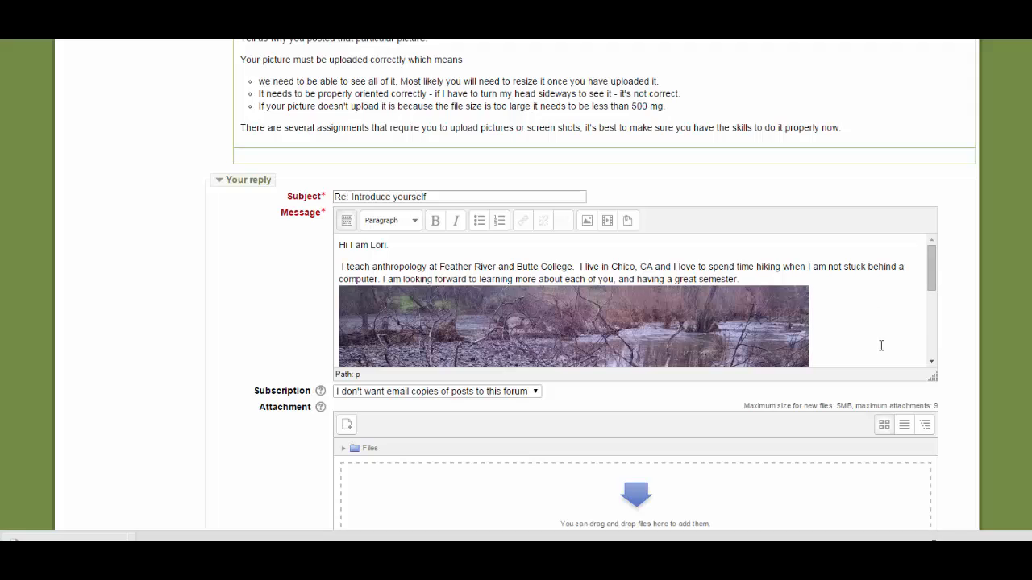
left_click(611, 326)
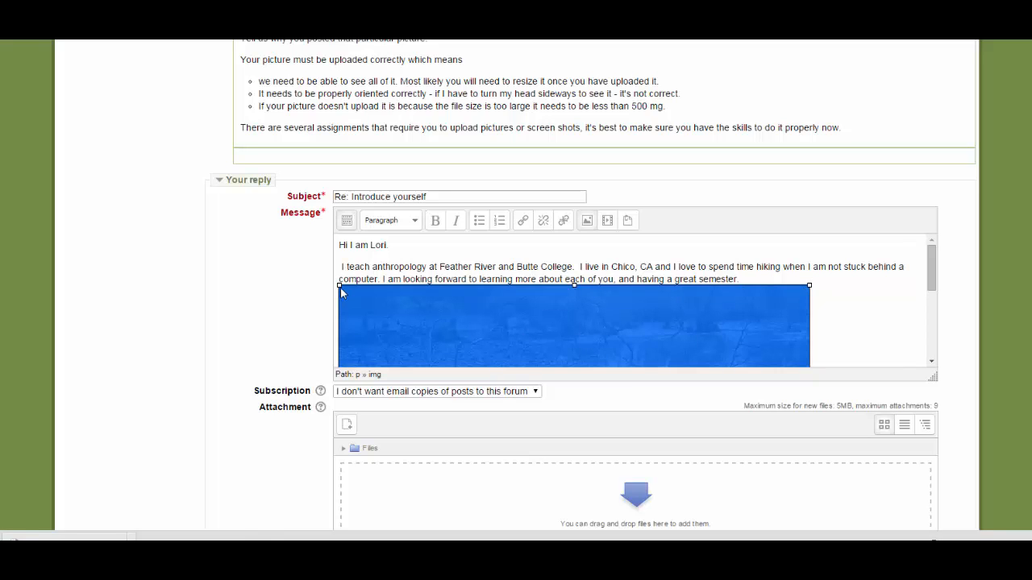
left_click_drag(337, 285, 413, 323)
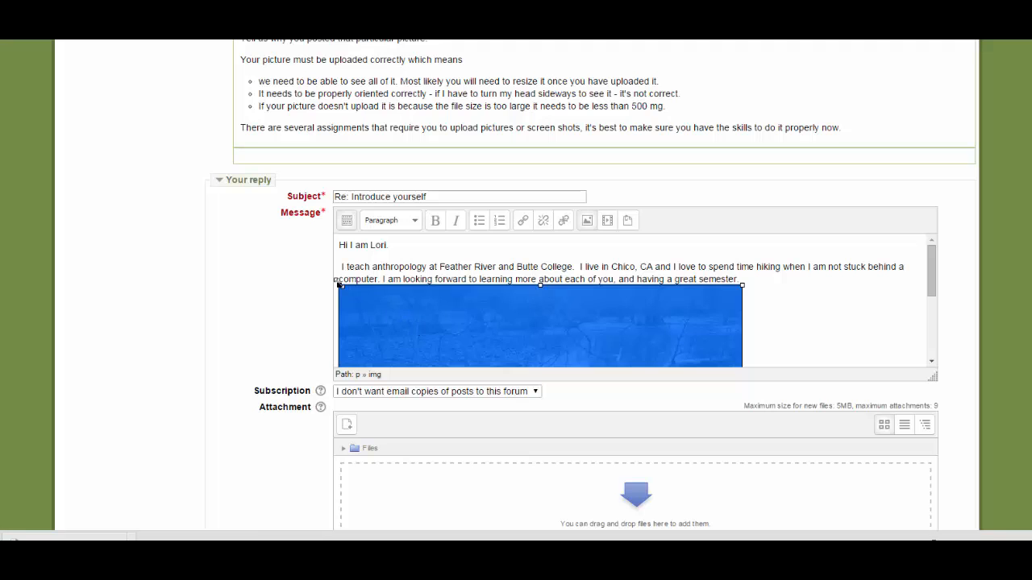
left_click_drag(338, 285, 403, 323)
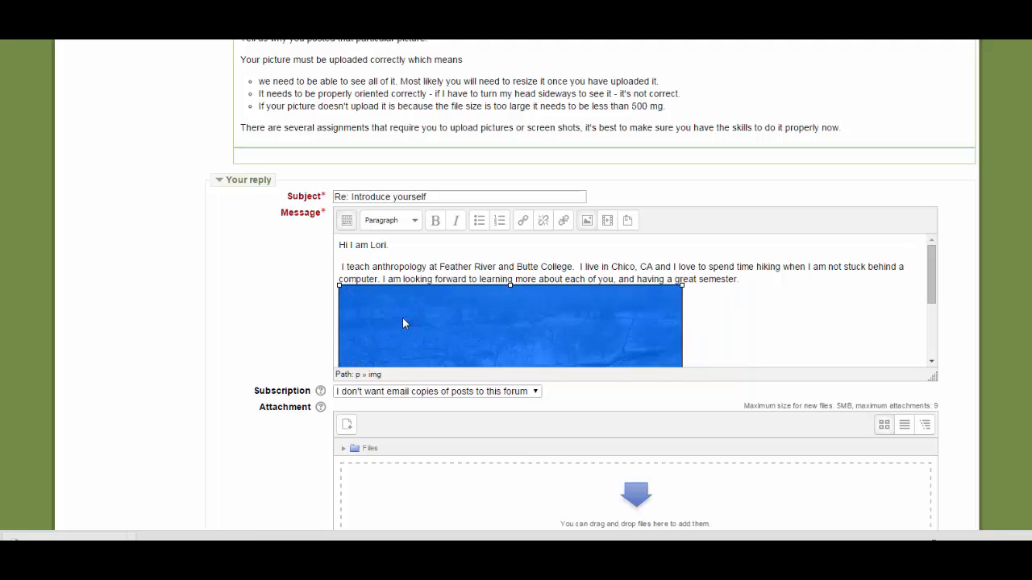
mouse_move(932, 280)
left_mouse_down()
mouse_move(935, 345)
mouse_move(922, 268)
left_mouse_up()
left_click_drag(338, 284, 355, 297)
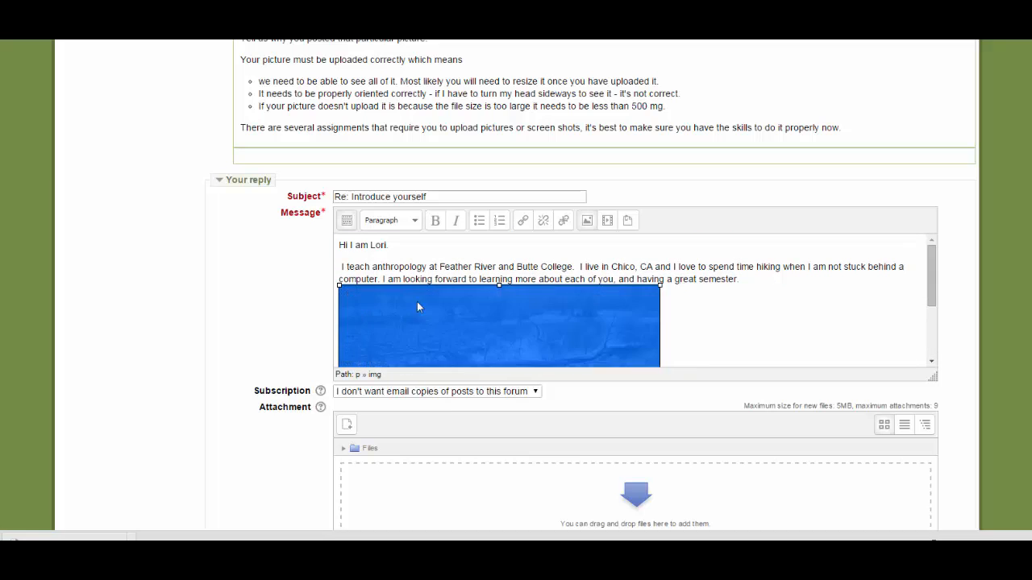
left_click_drag(932, 266, 945, 294)
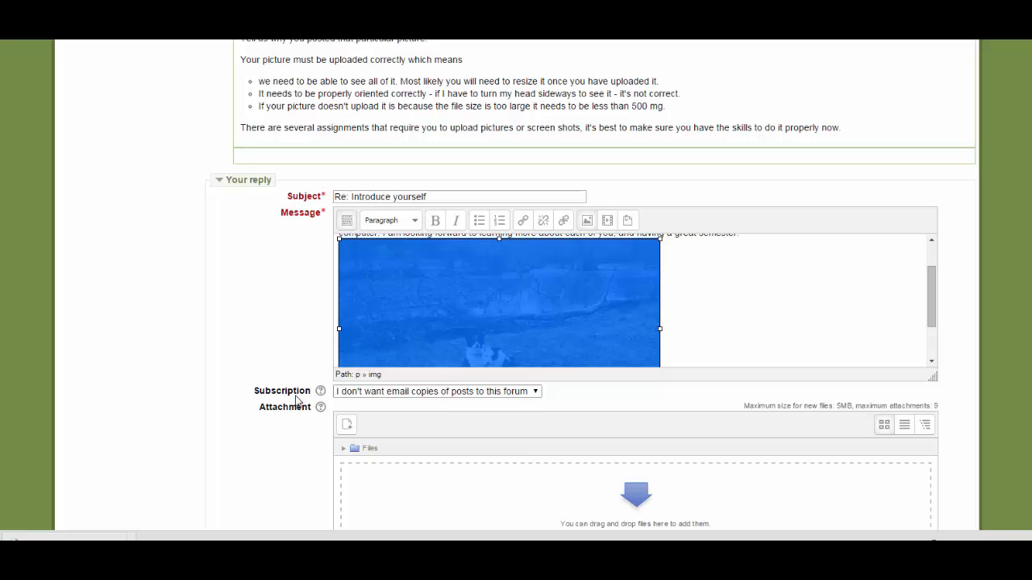
Keep the subscription at "I don't want email copies of posts to this forum" and post the reply to the forum
left_click(537, 392)
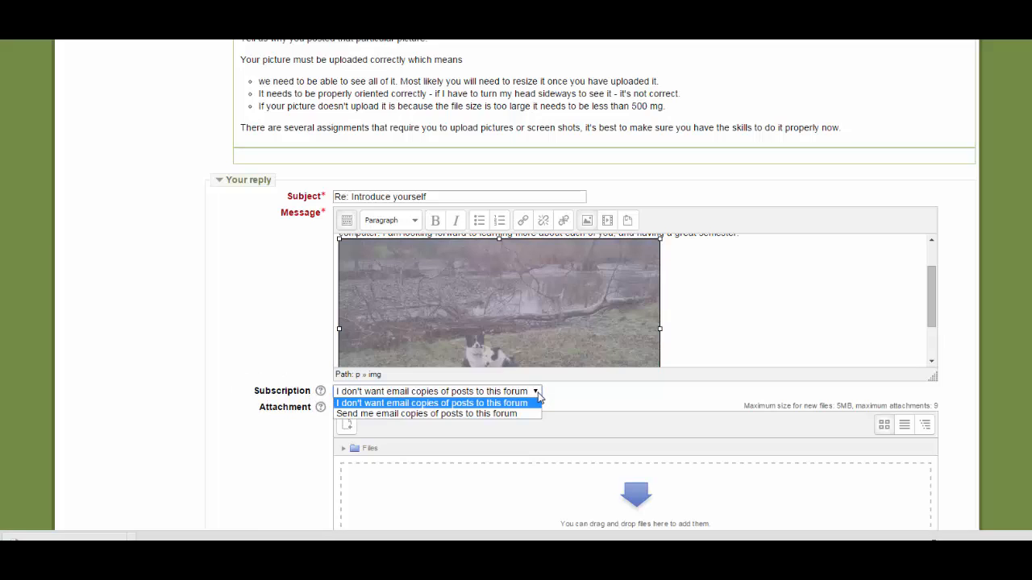
left_click(530, 405)
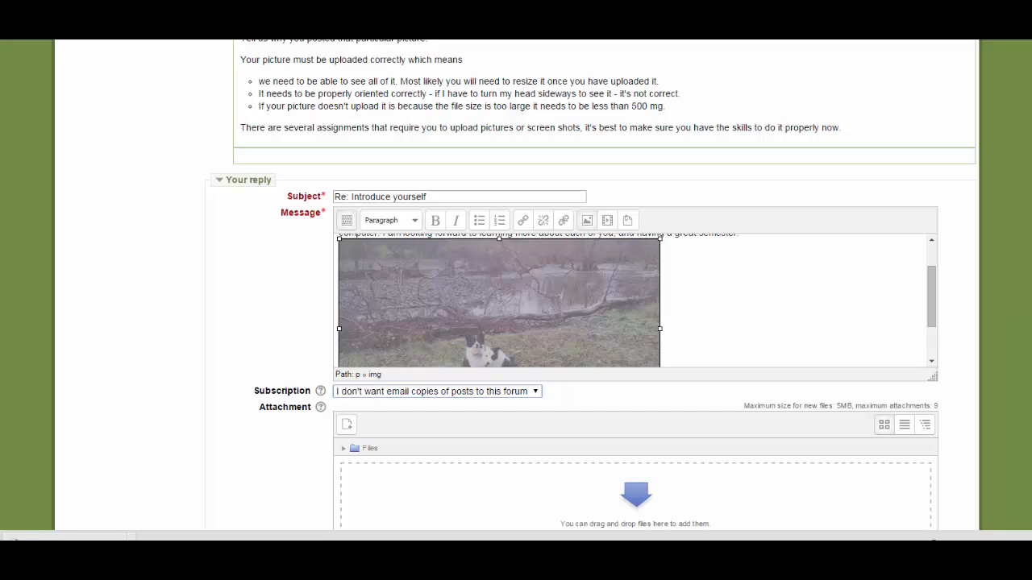
left_click(789, 311)
scroll(931, 310, "up", 1)
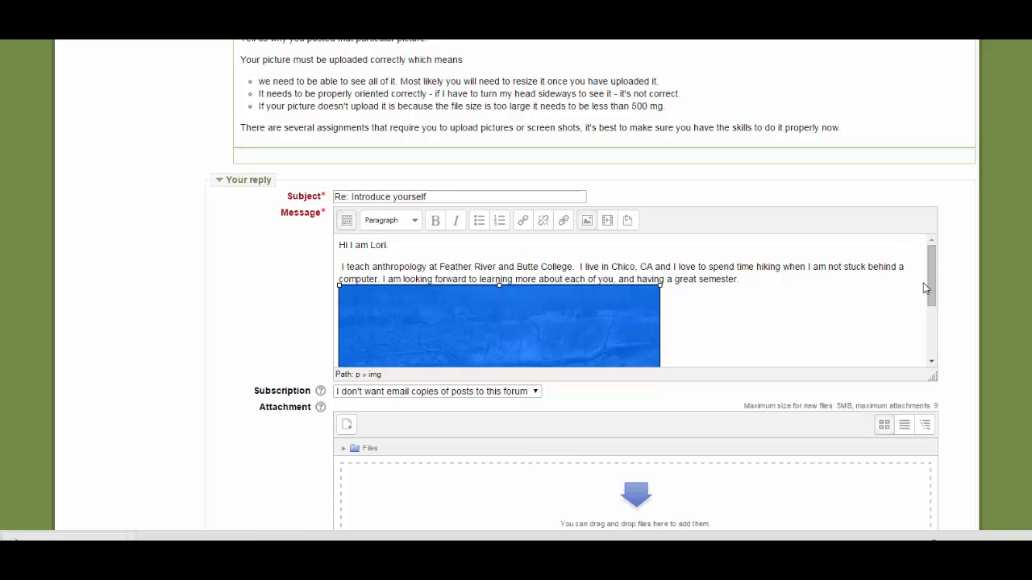
left_click_drag(930, 288, 935, 328)
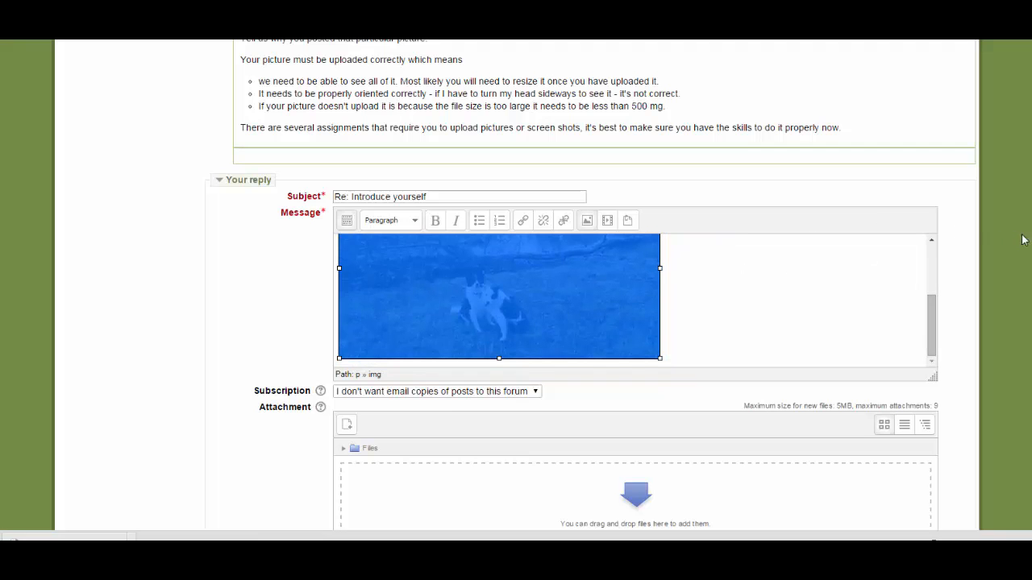
scroll(1025, 240, "down", 2)
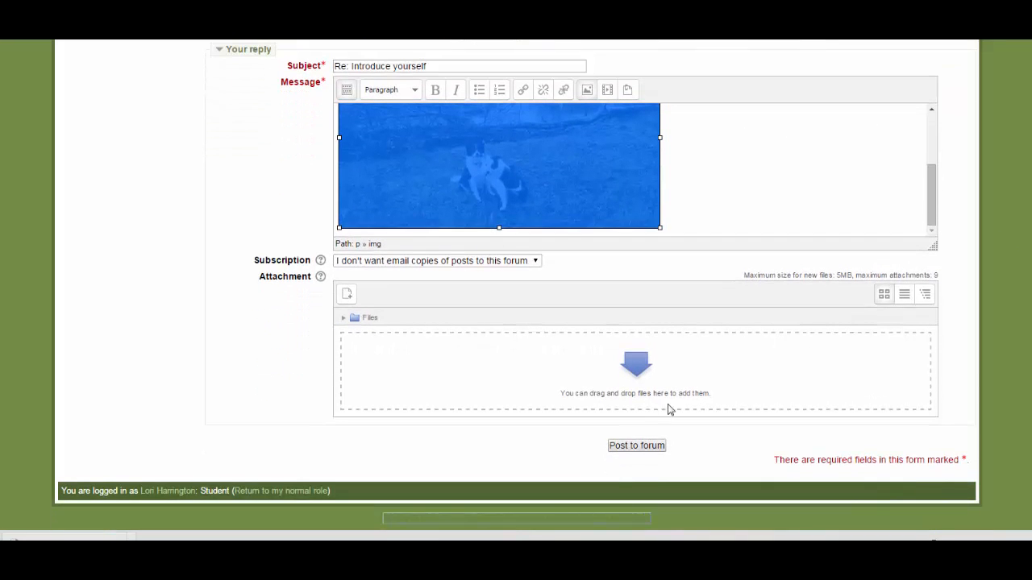
left_click(643, 448)
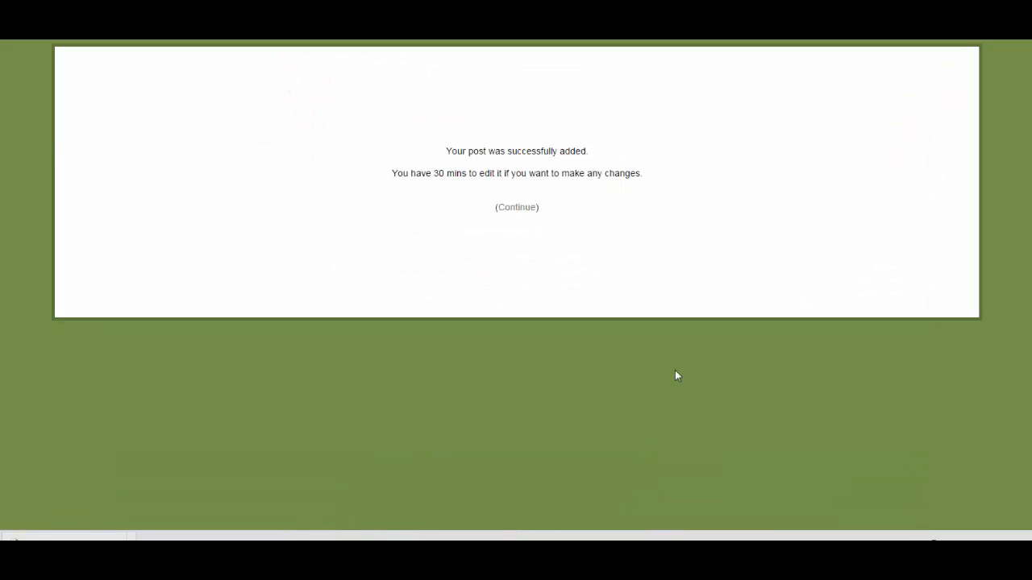
Continue to the discussion and examine the posted reply with its text and picture
left_click(523, 211)
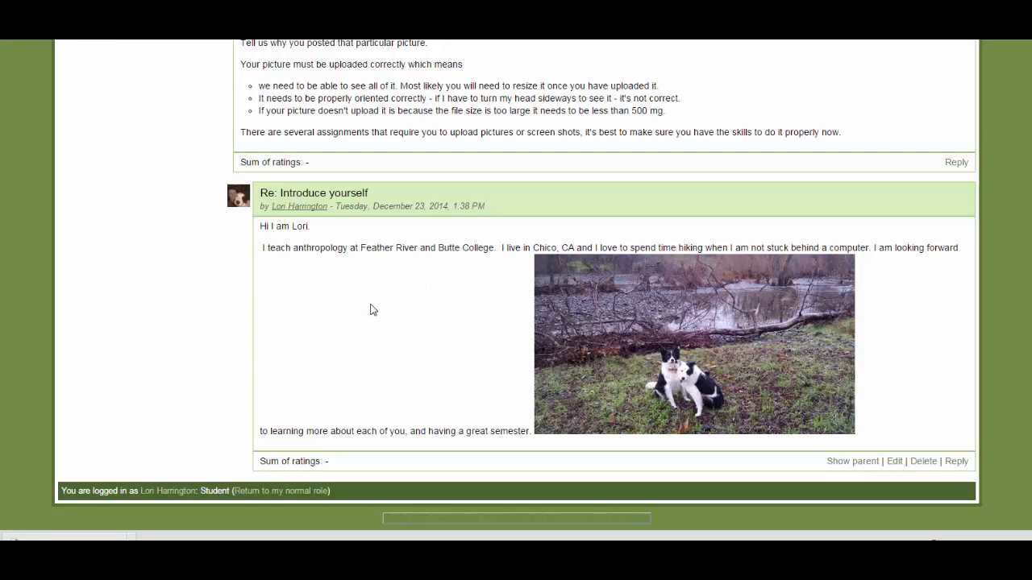
scroll(375, 329, "up", 3)
scroll(375, 330, "down", 3)
scroll(893, 332, "up", 1)
scroll(893, 387, "down", 1)
scroll(896, 390, "up", 6)
scroll(896, 389, "down", 6)
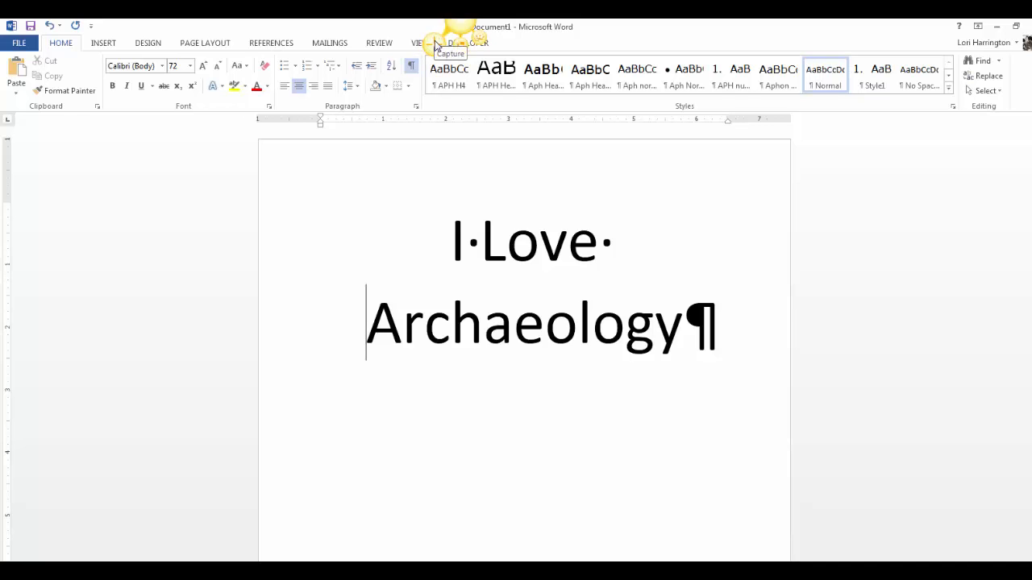
Take a screen capture of the "I Love Archaeology" text in the Word document, about 702 x 395 pixels, as an image
left_click(434, 42)
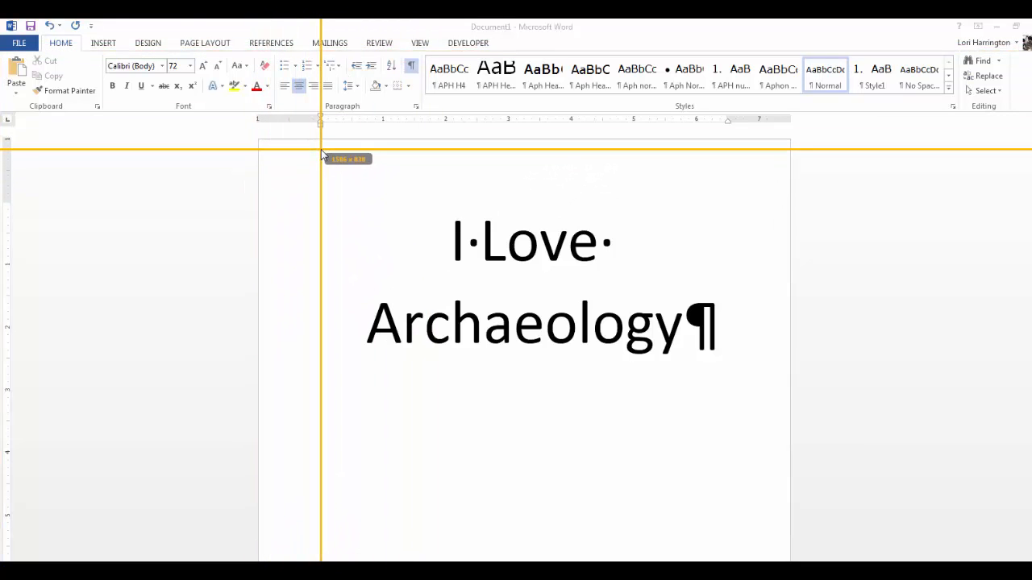
left_click_drag(321, 151, 779, 408)
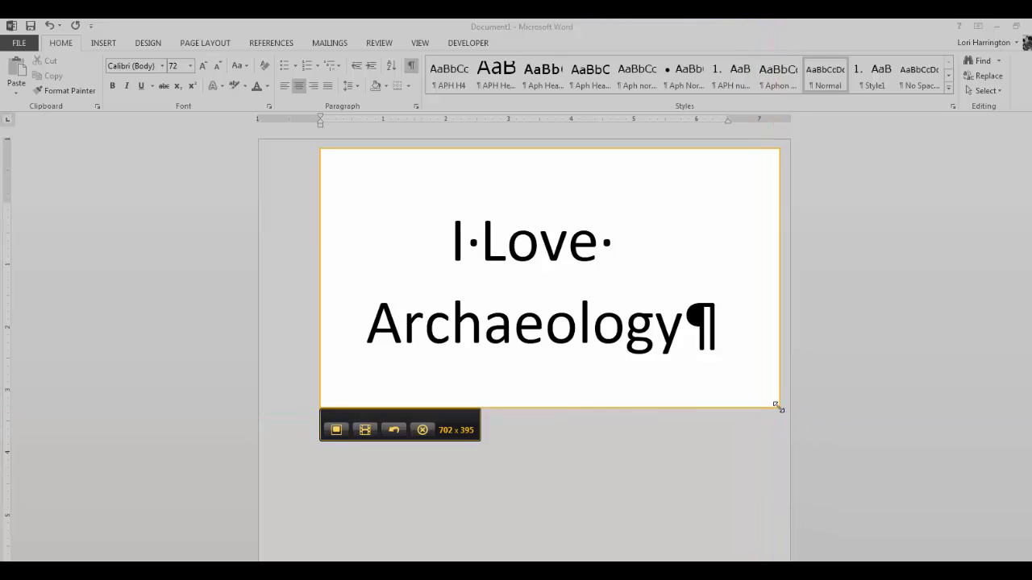
left_click(336, 431)
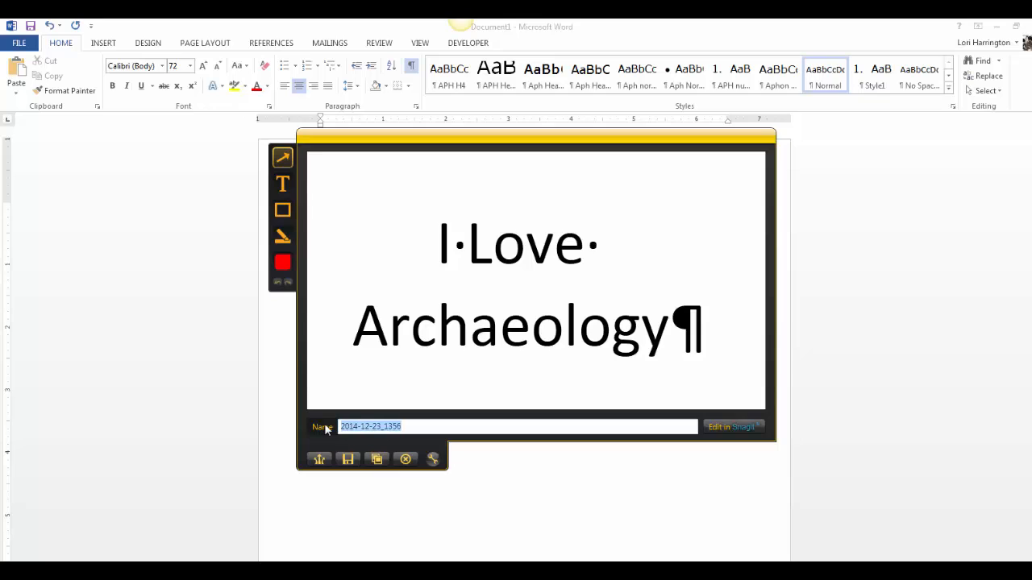
Name the screen capture "Ilove arc" and save it to the Desktop as the PNG file Ilove_arc, closing the save notice
type("Ilove arc")
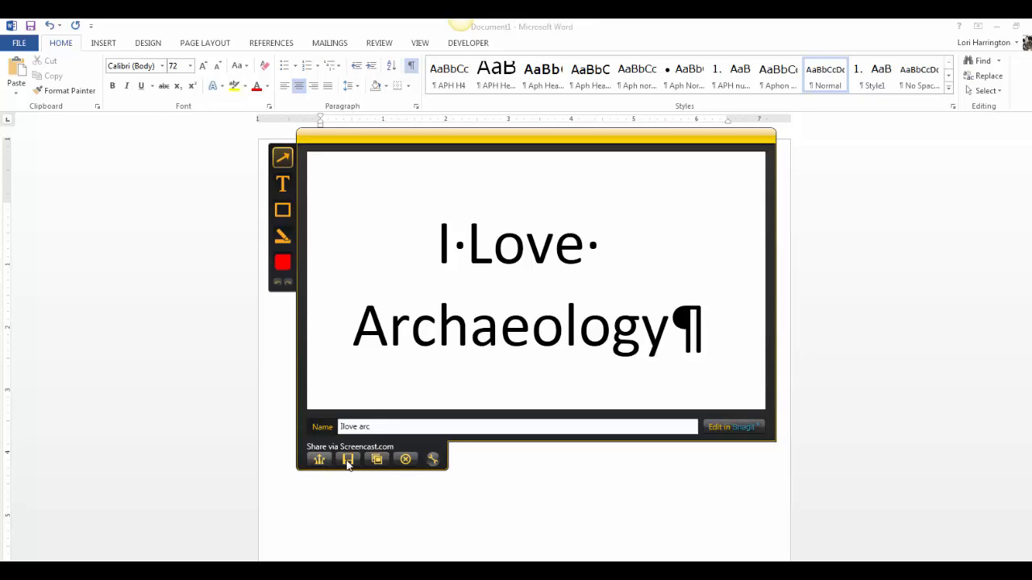
left_click(348, 458)
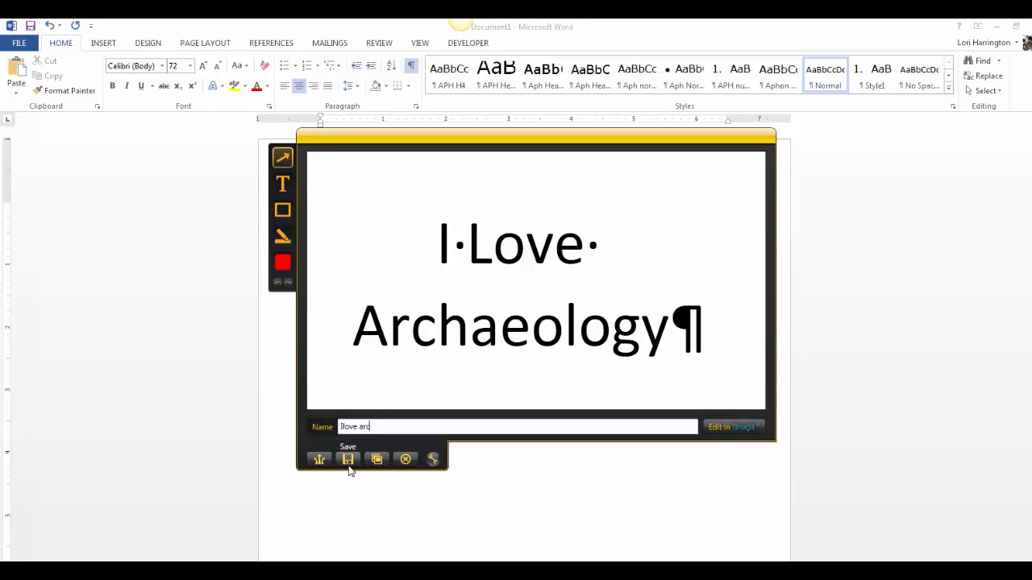
left_click(348, 461)
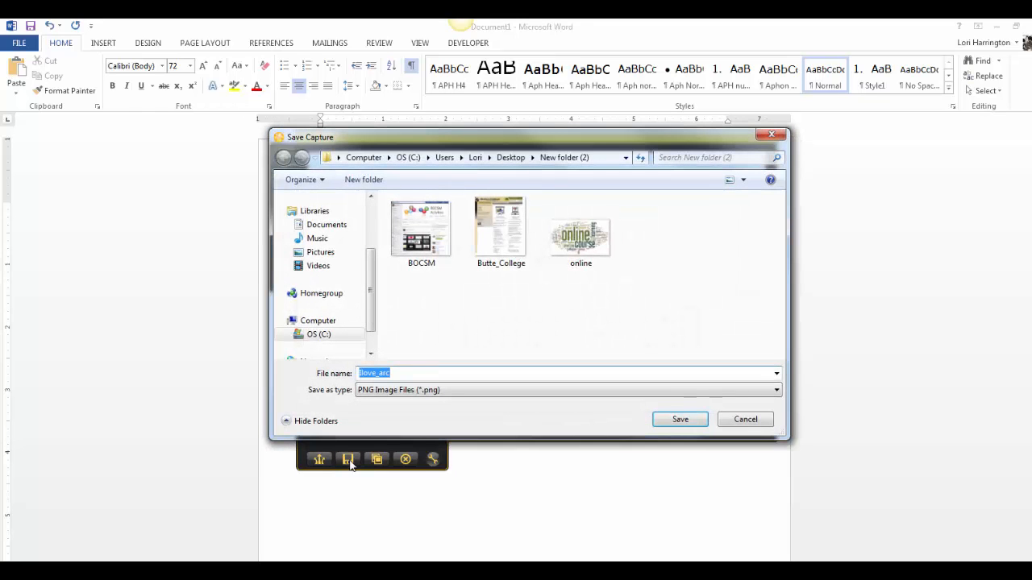
scroll(373, 253, "up", 1)
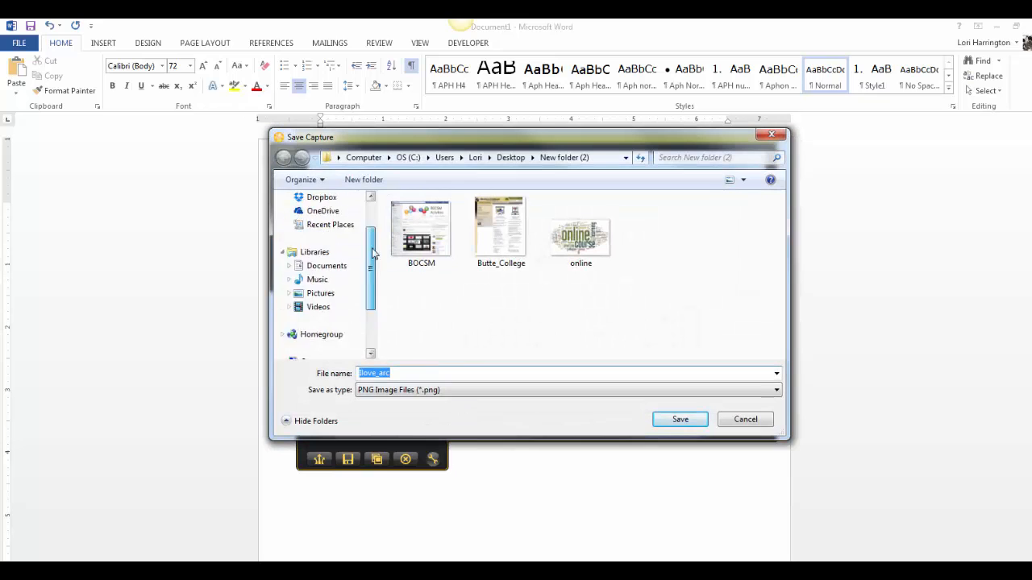
scroll(373, 253, "up", 1)
left_click(321, 217)
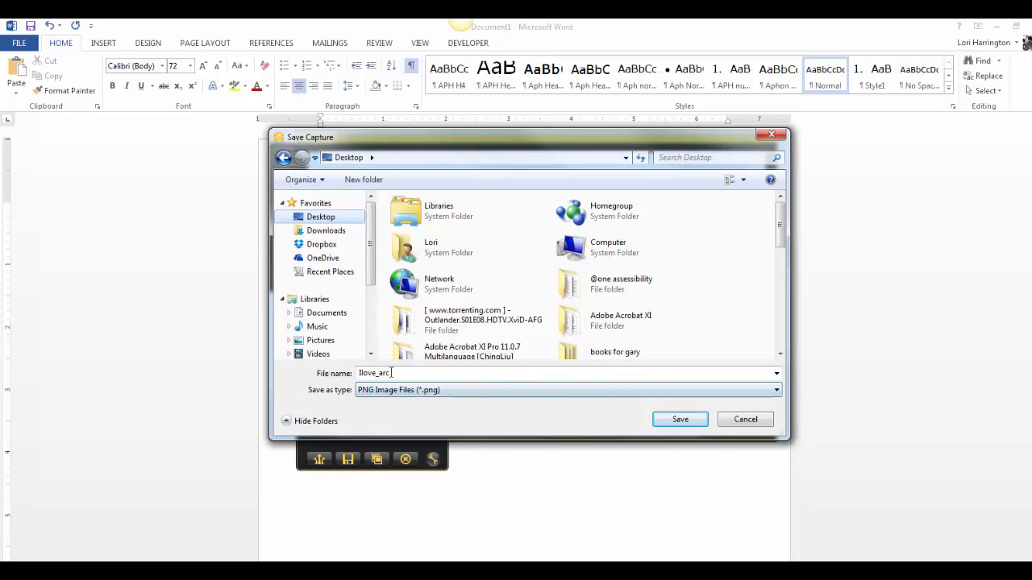
left_click(360, 394)
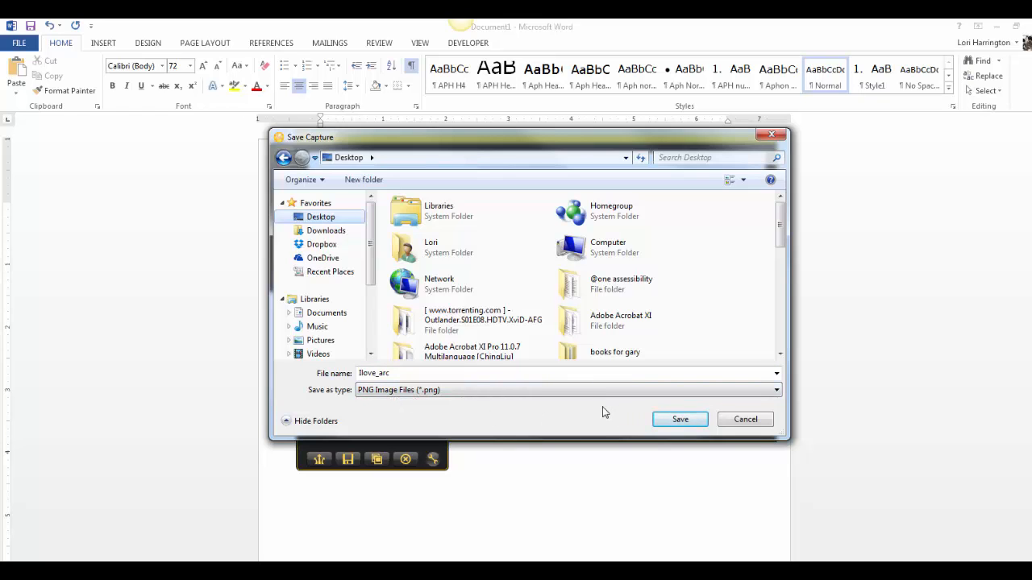
left_click(680, 420)
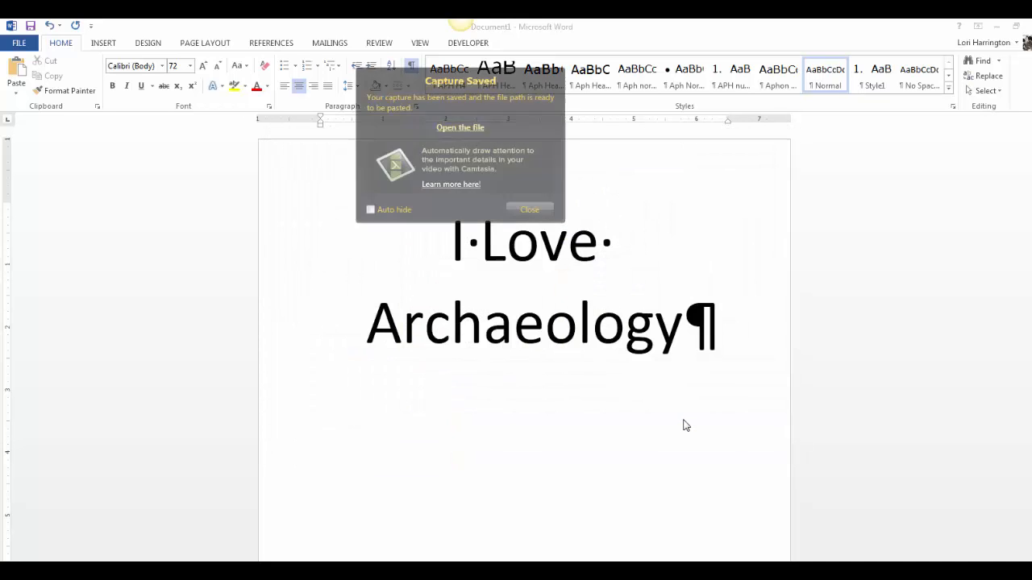
left_click(538, 211)
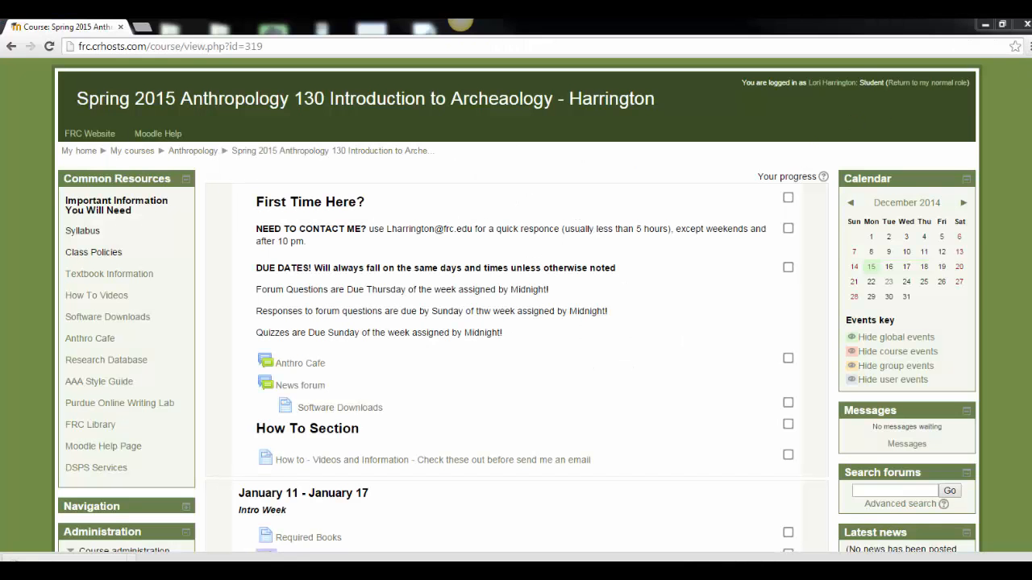
In the Moodle course in the browser, open the Forum Warmup discussion "Introduce yourself" and start a reply to the dog photo post
scroll(515, 306, "down", 3)
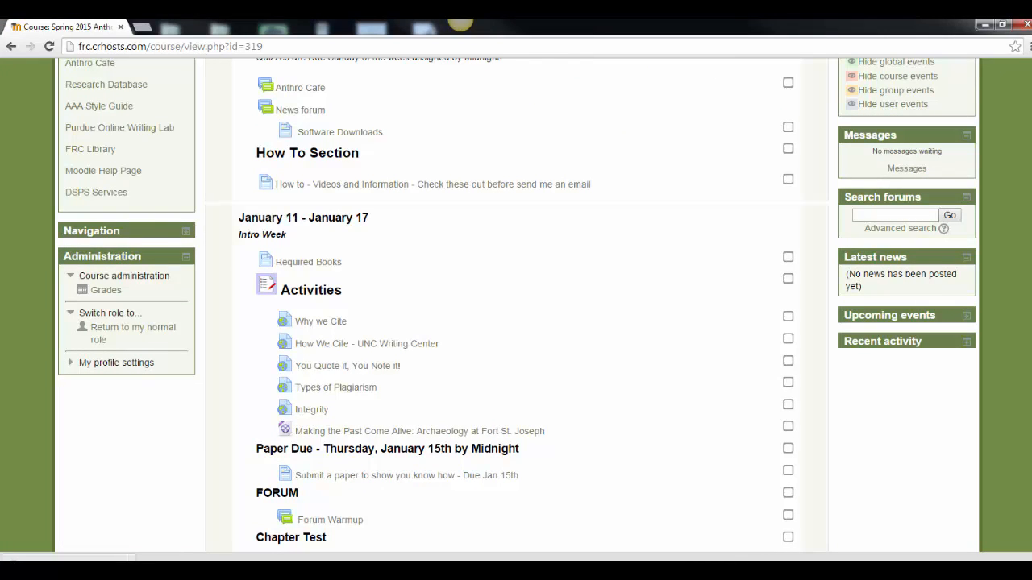
scroll(516, 306, "down", 2)
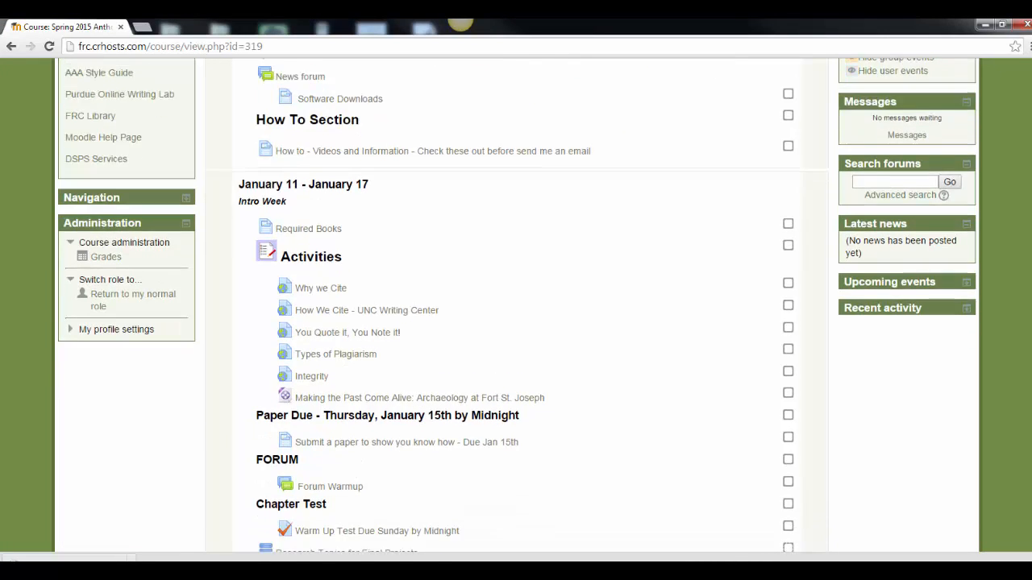
left_click(326, 366)
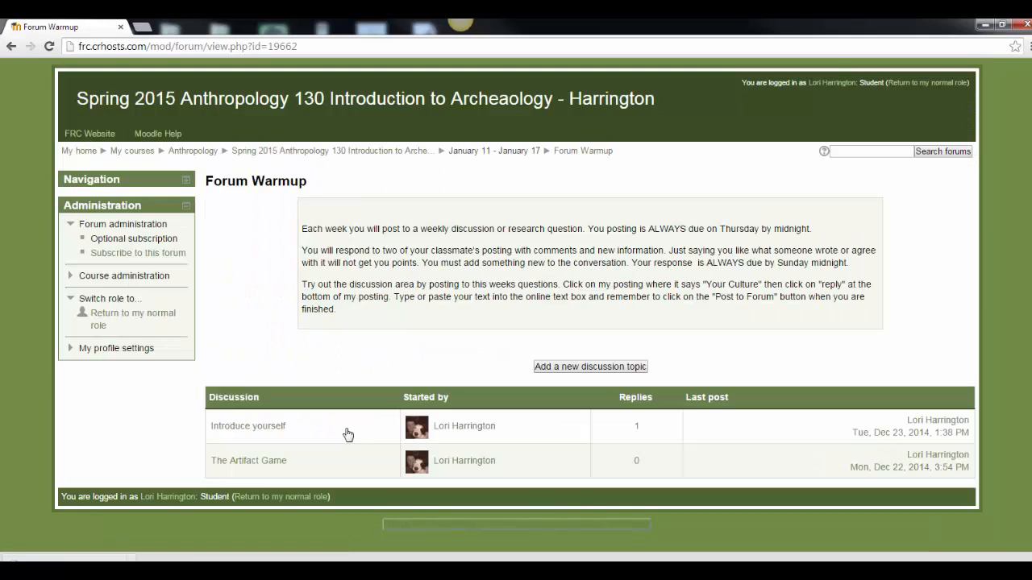
left_click(270, 428)
scroll(347, 544, "down", 2)
scroll(516, 306, "down", 3)
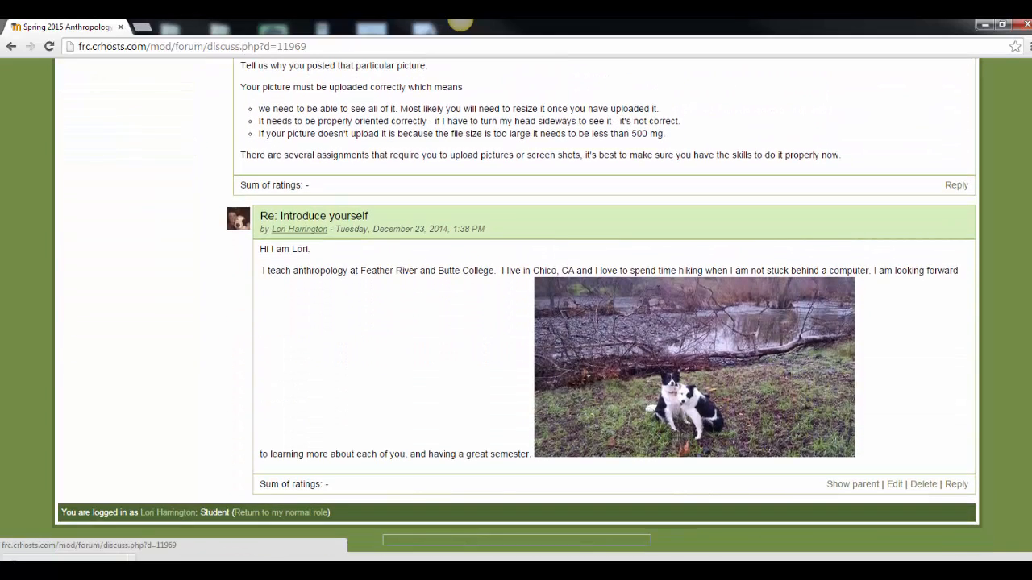
left_click(956, 485)
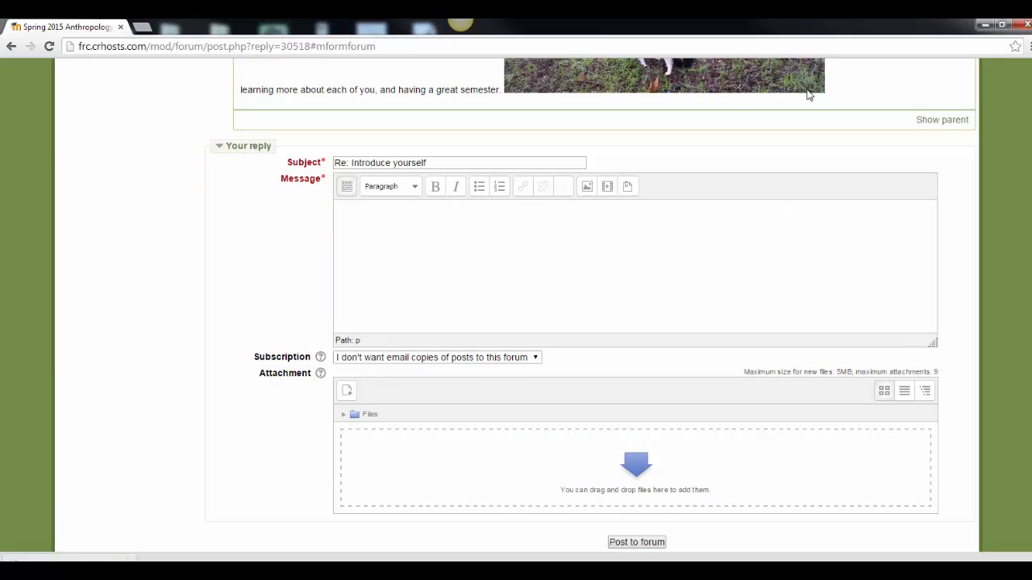
Write "This is an example of a screenshot" as the reply's message text
left_click(480, 231)
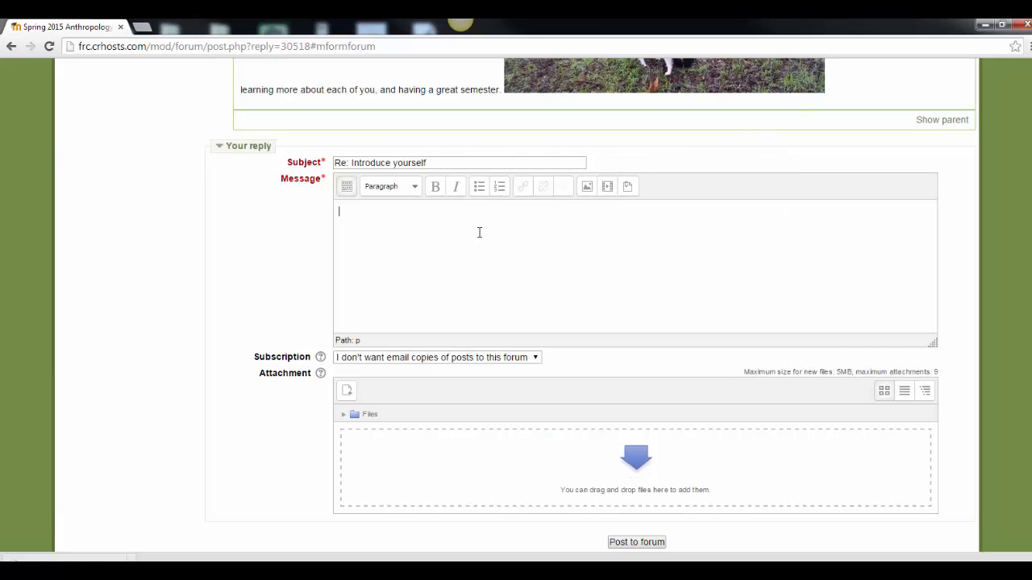
type("This is a")
key("BackSpace")
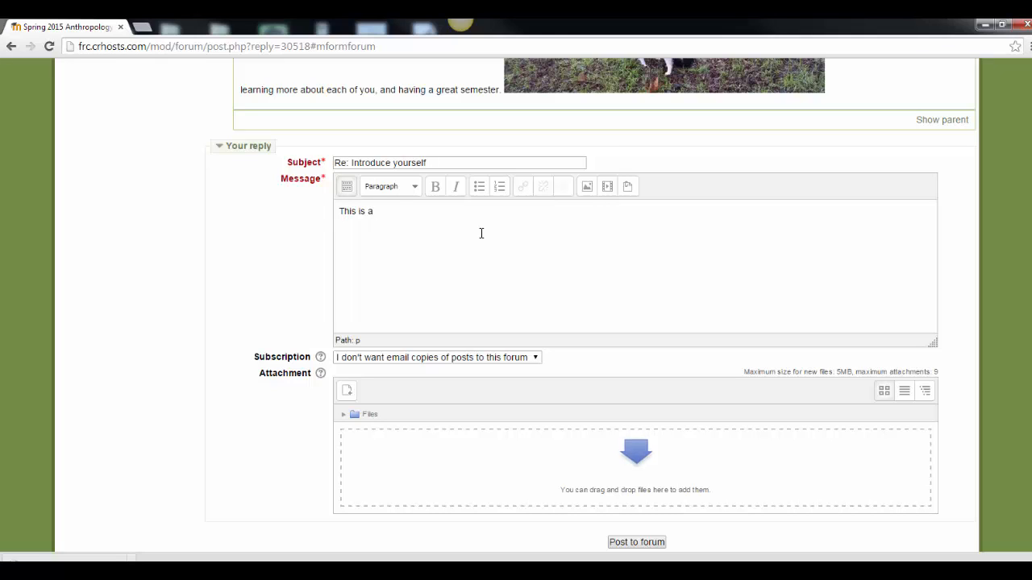
type("n example of a screenshot")
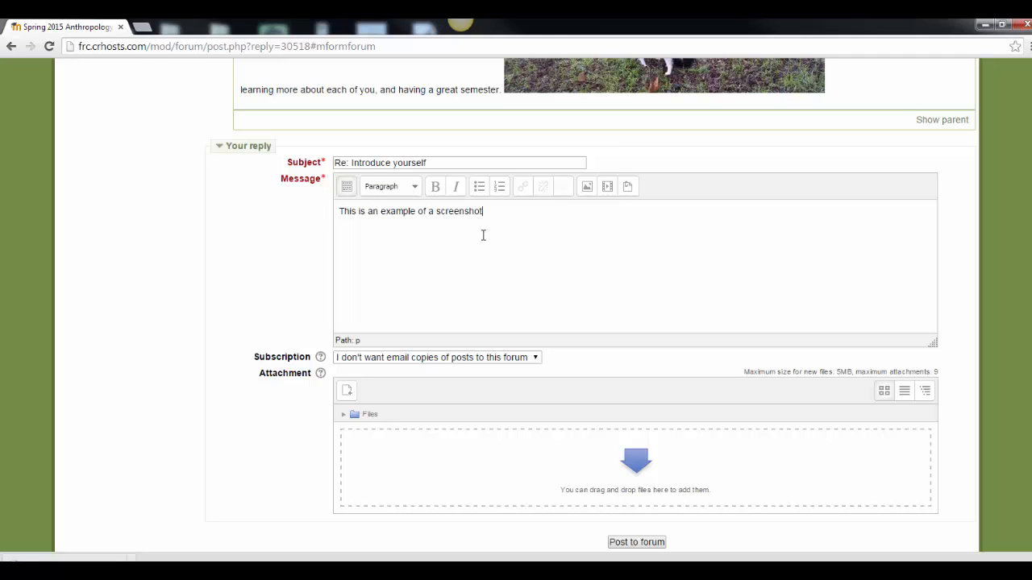
Upload Ilove_arc.png from the Desktop and insert it as an image after the message text
left_click(587, 190)
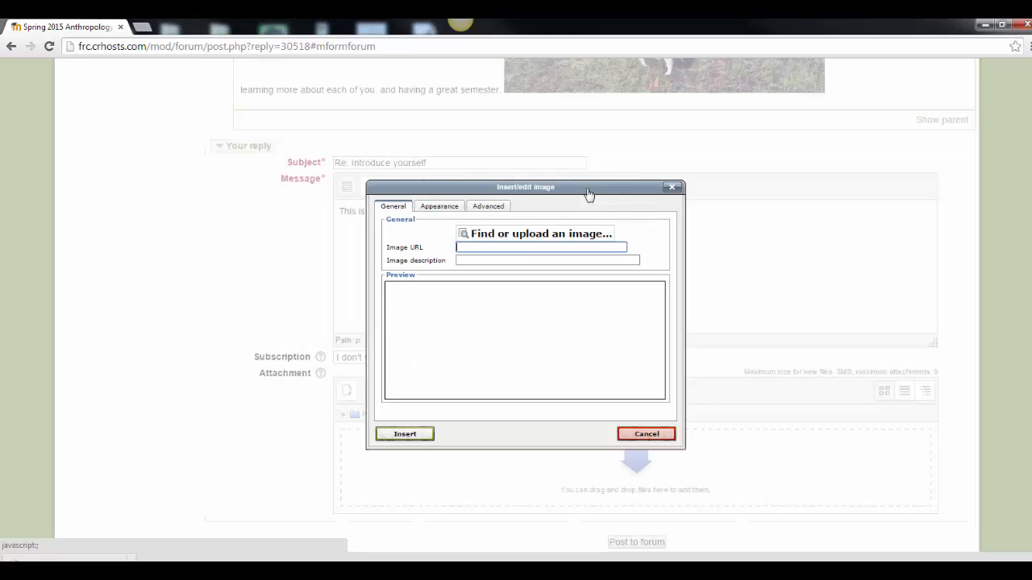
left_click(528, 242)
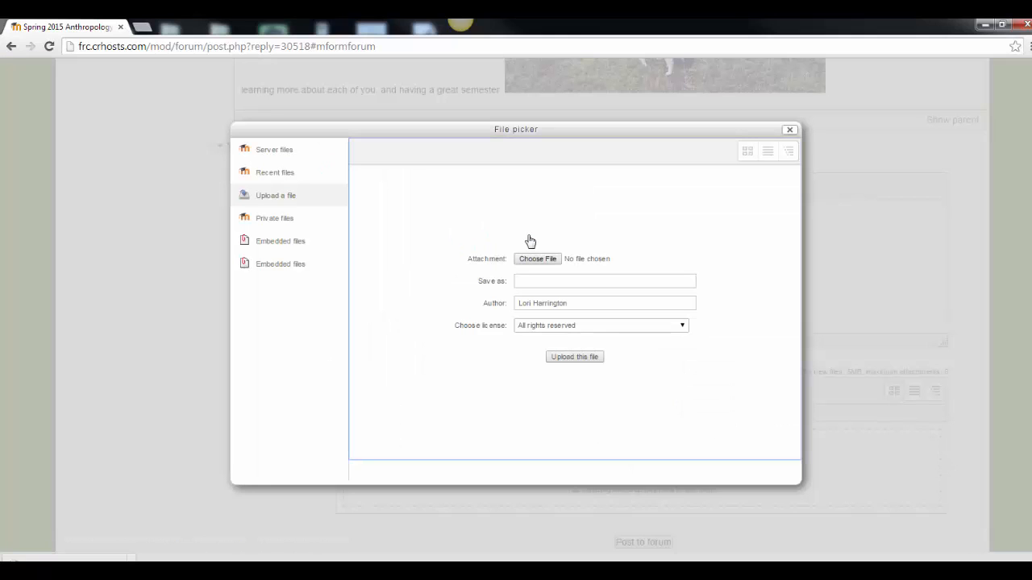
left_click(539, 259)
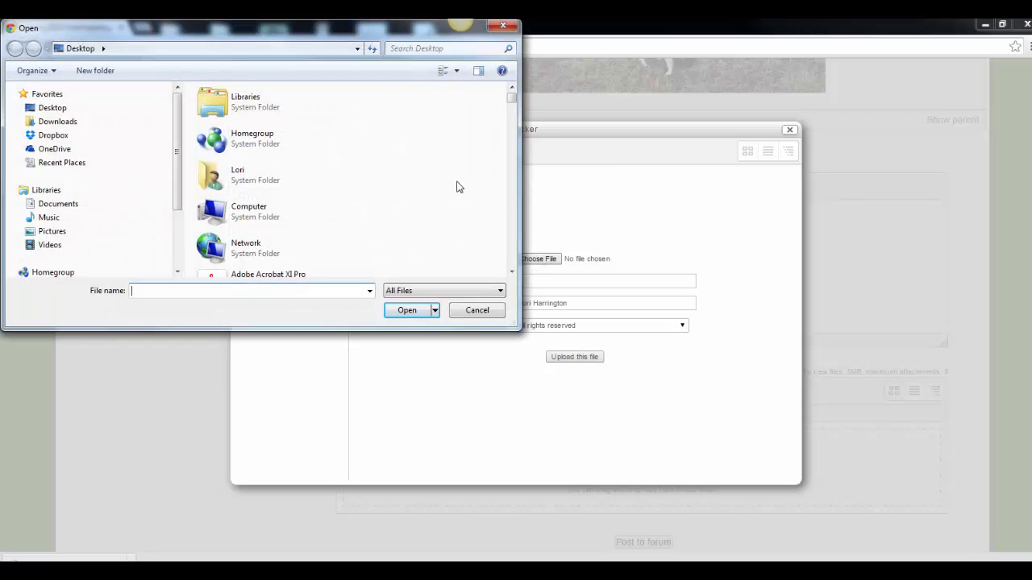
left_click_drag(512, 98, 512, 214)
left_click(270, 208)
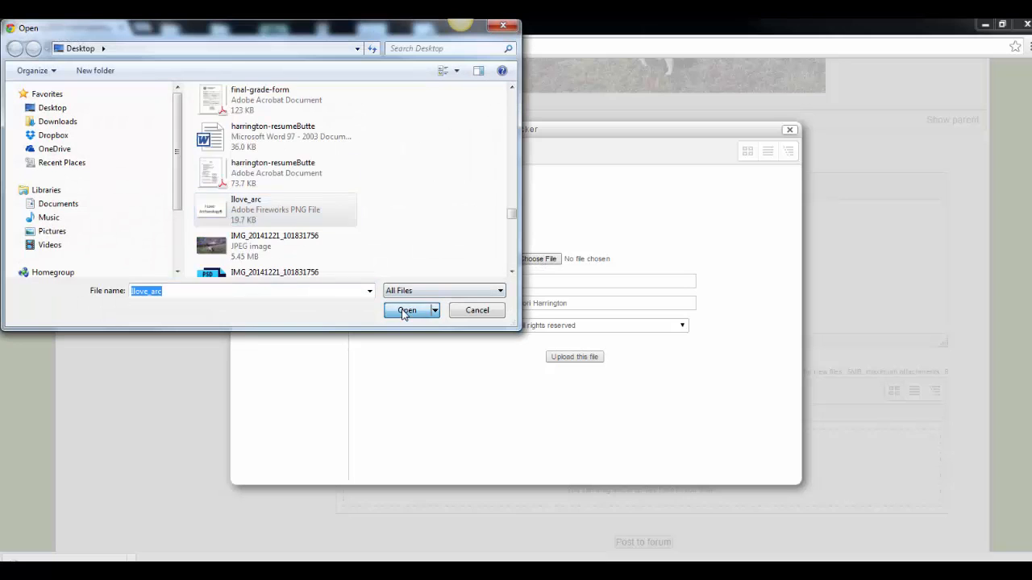
left_click(404, 311)
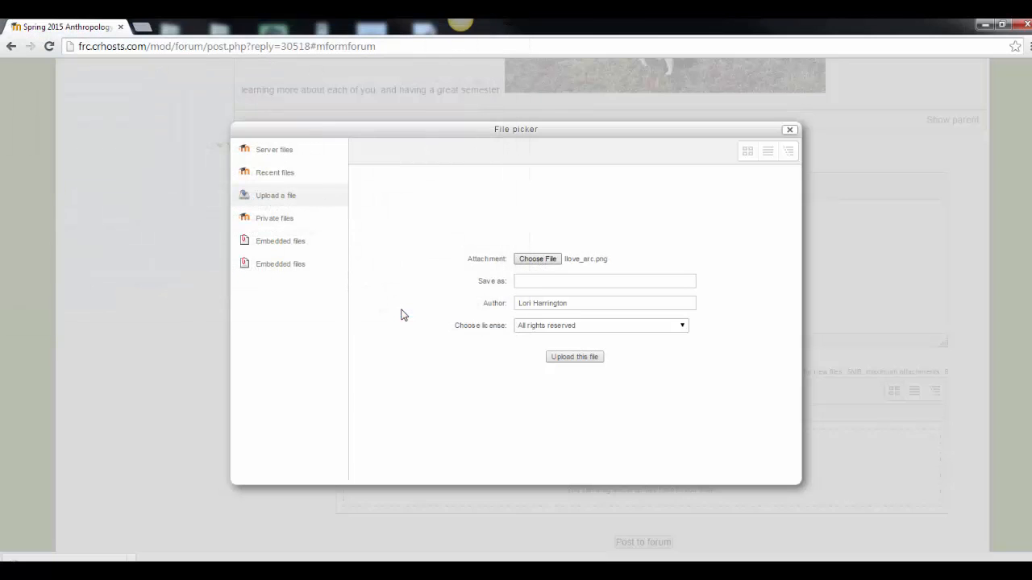
left_click(568, 361)
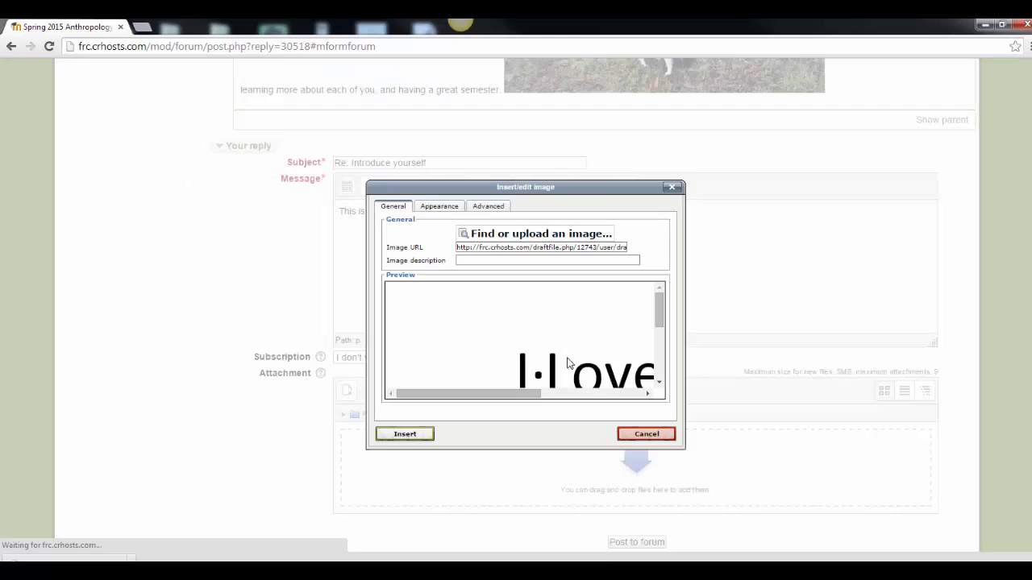
left_click(405, 436)
left_click(484, 337)
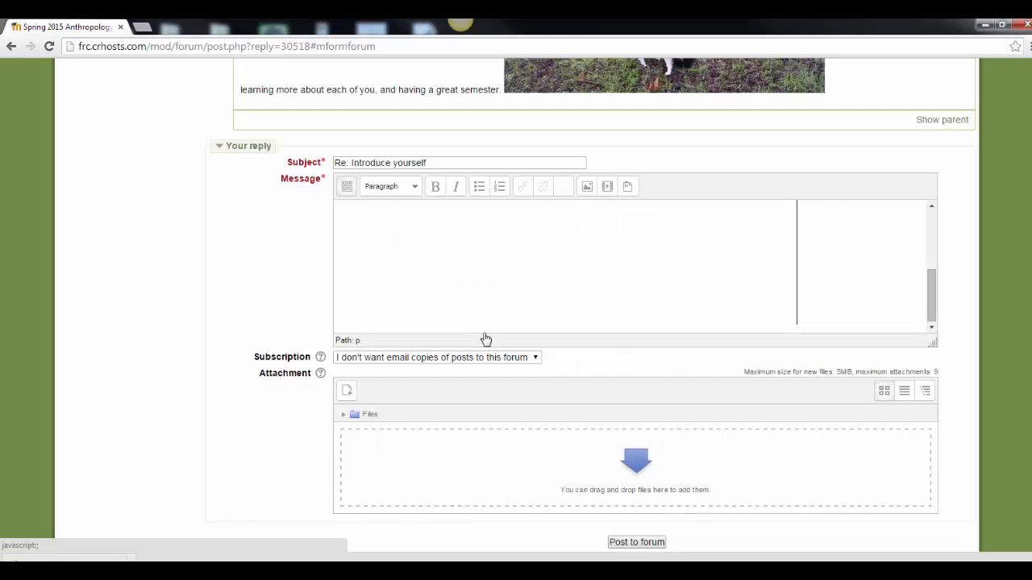
Shrink the inserted "I Love Archaeology" image proportionally in the message to about 80% of its original width
scroll(937, 307, "up", 8)
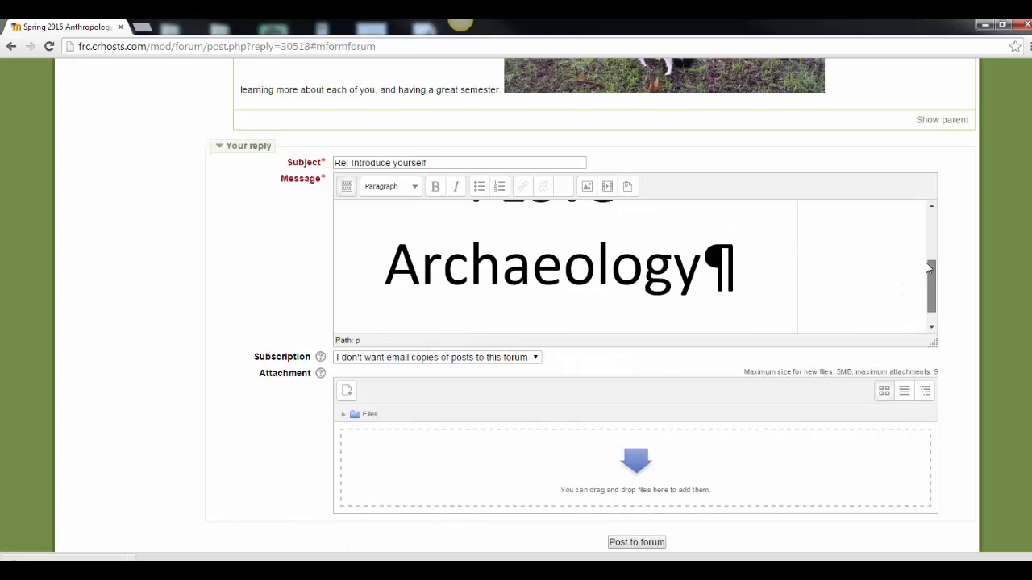
left_click_drag(932, 328, 926, 300)
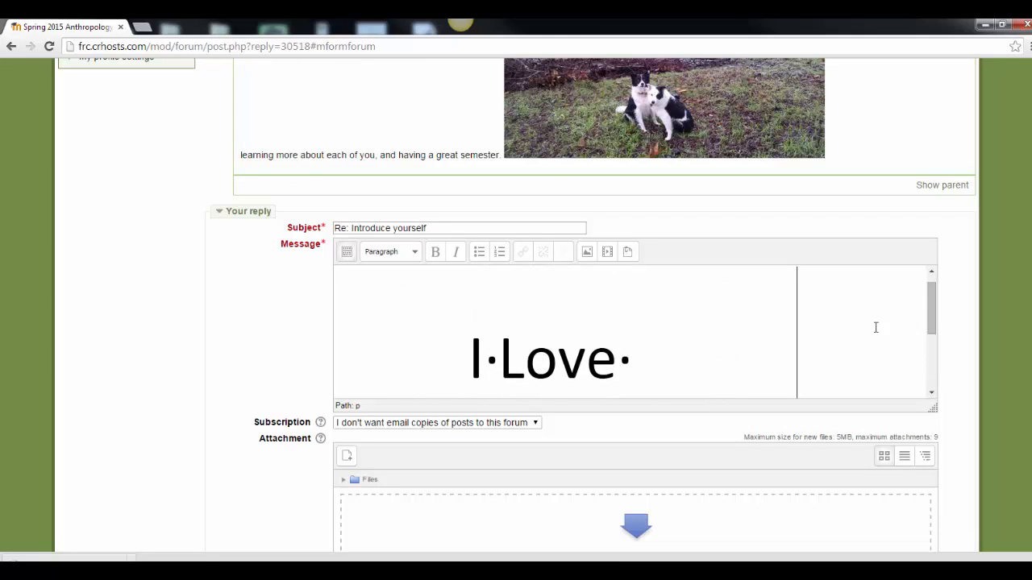
left_click(679, 358)
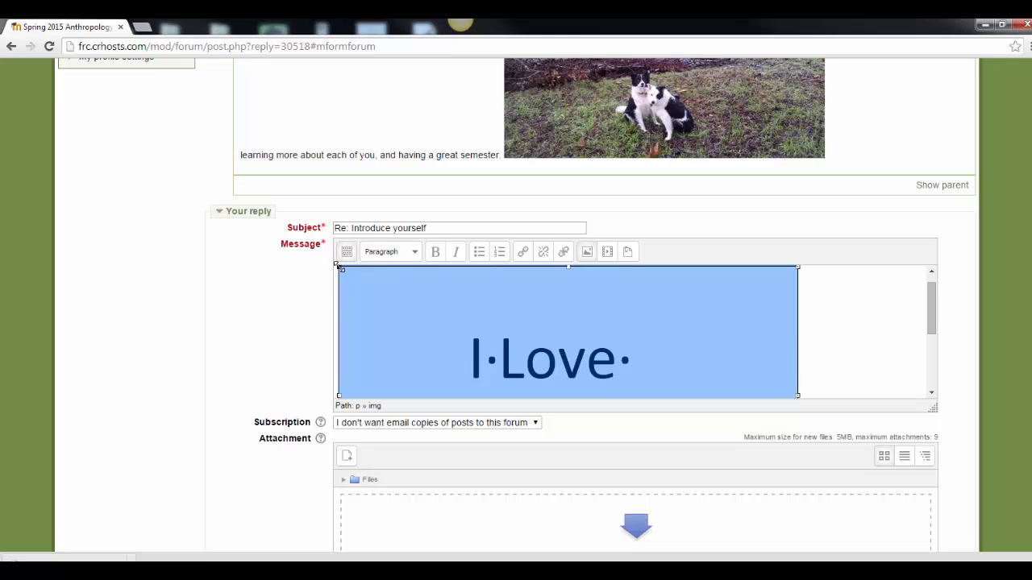
left_click_drag(341, 267, 499, 322)
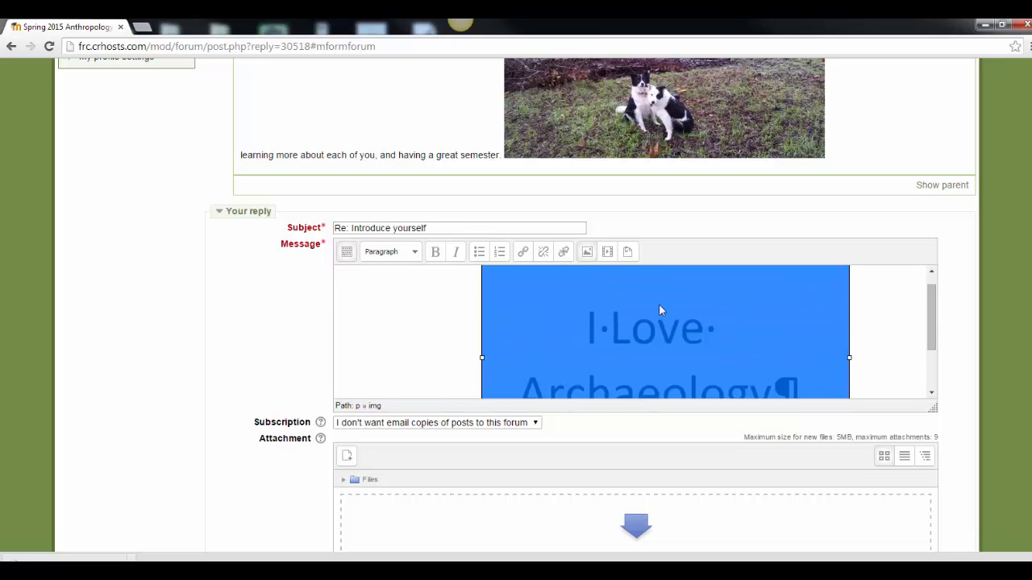
mouse_move(937, 335)
left_mouse_down()
mouse_move(929, 302)
mouse_move(937, 378)
mouse_move(934, 334)
left_mouse_up()
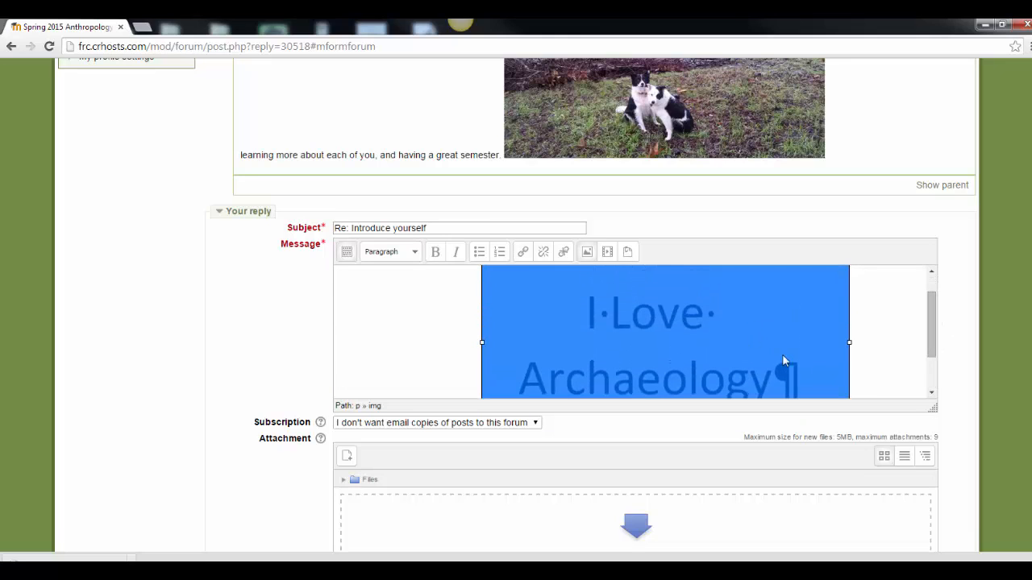
Post the reply to the forum and continue to the discussion to review the posted screenshot and text
scroll(783, 364, "down", 5)
left_click(645, 469)
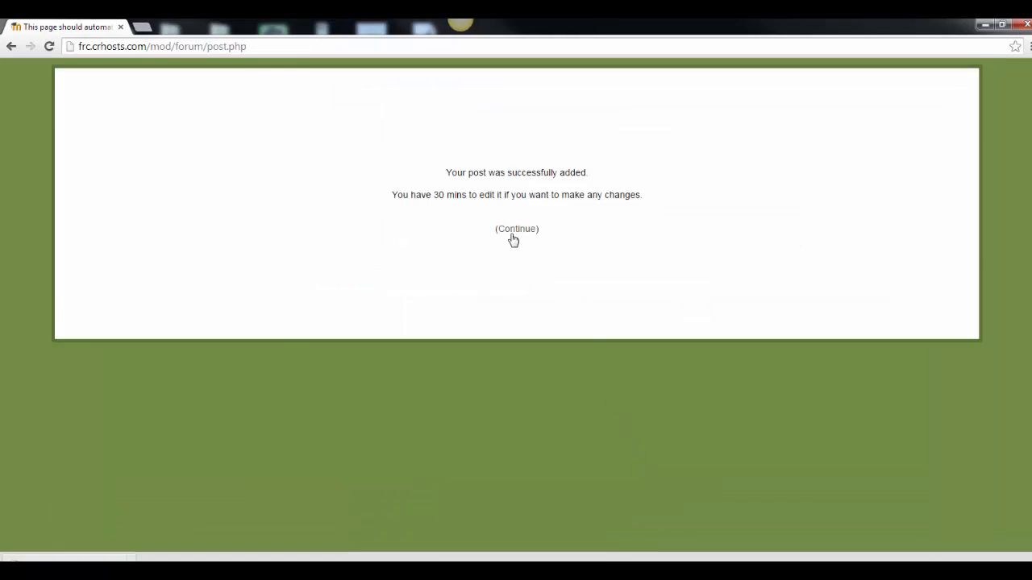
left_click(513, 236)
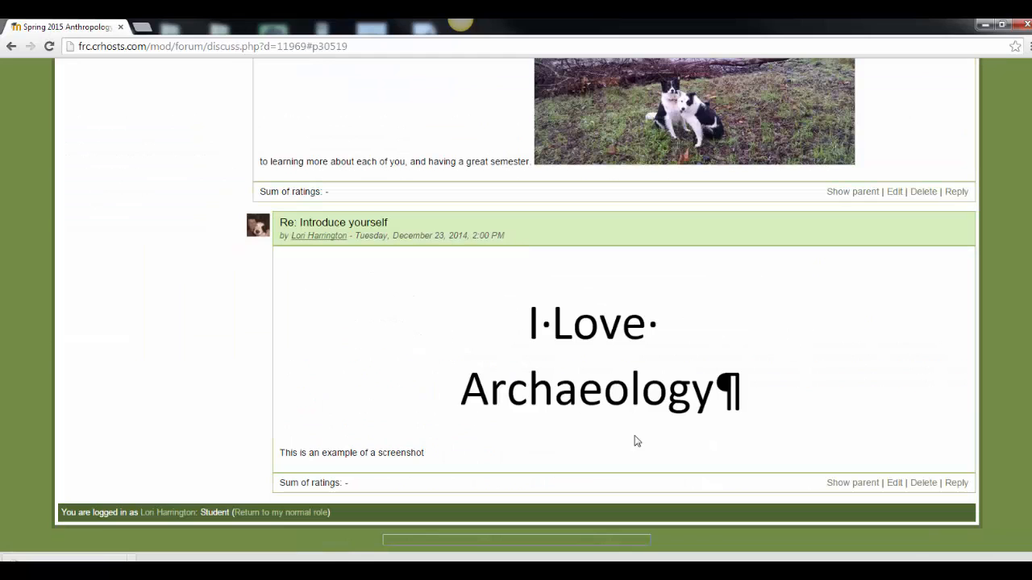
scroll(748, 300, "up", 3)
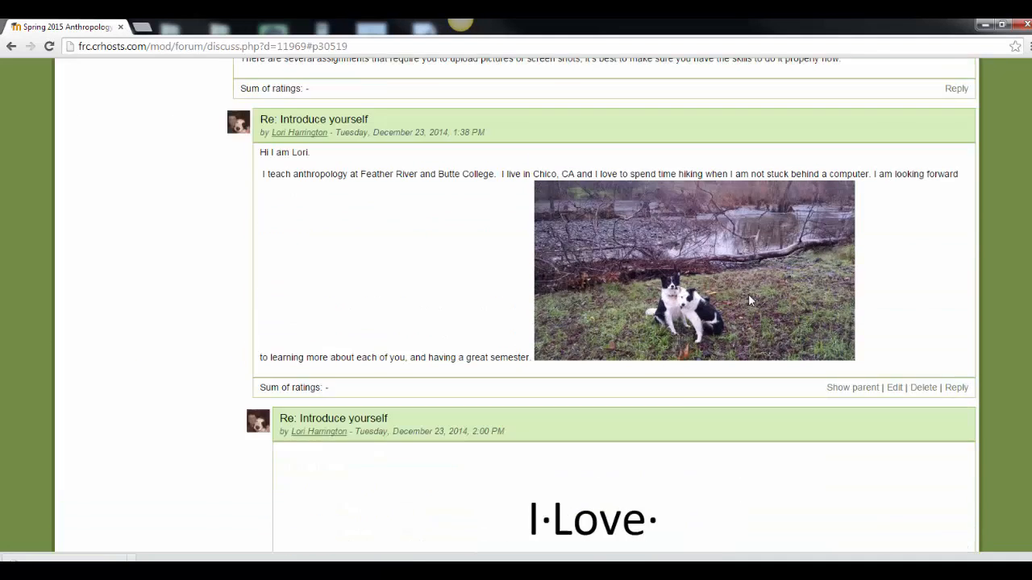
scroll(750, 300, "up", 1)
scroll(748, 300, "down", 1)
scroll(723, 299, "down", 2)
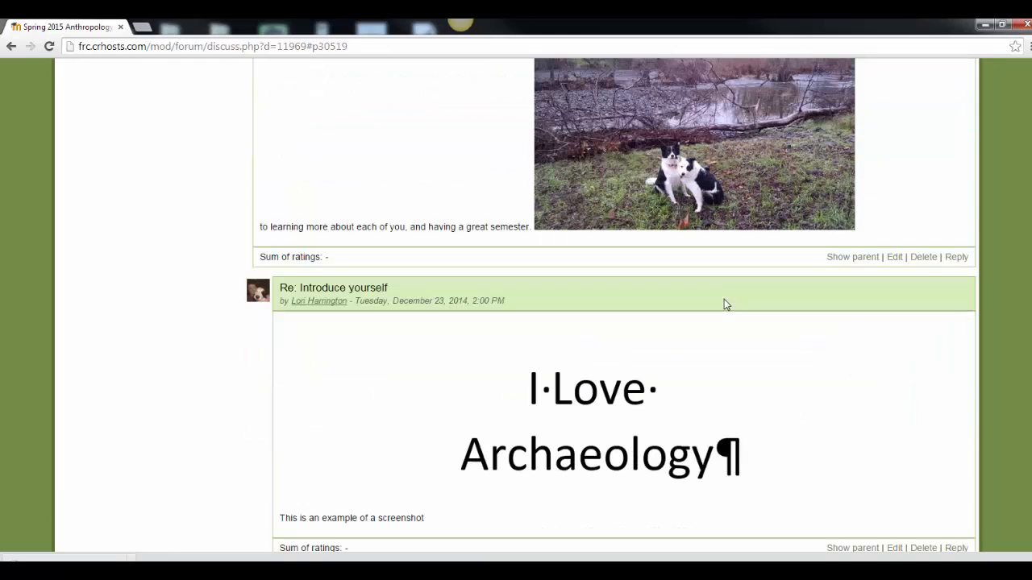